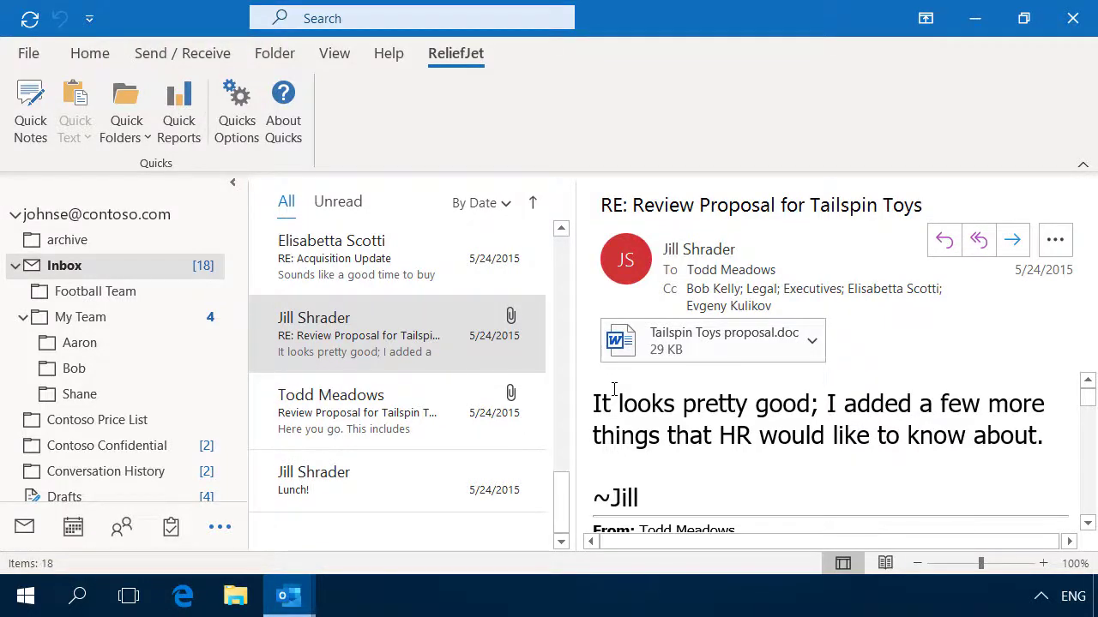
# Step: Open the Quick Folders Go to Folder search and toggle the mail, calendar and contacts filters, ending with all shown
pyautogui.click(143, 144)
pyautogui.click(147, 169)
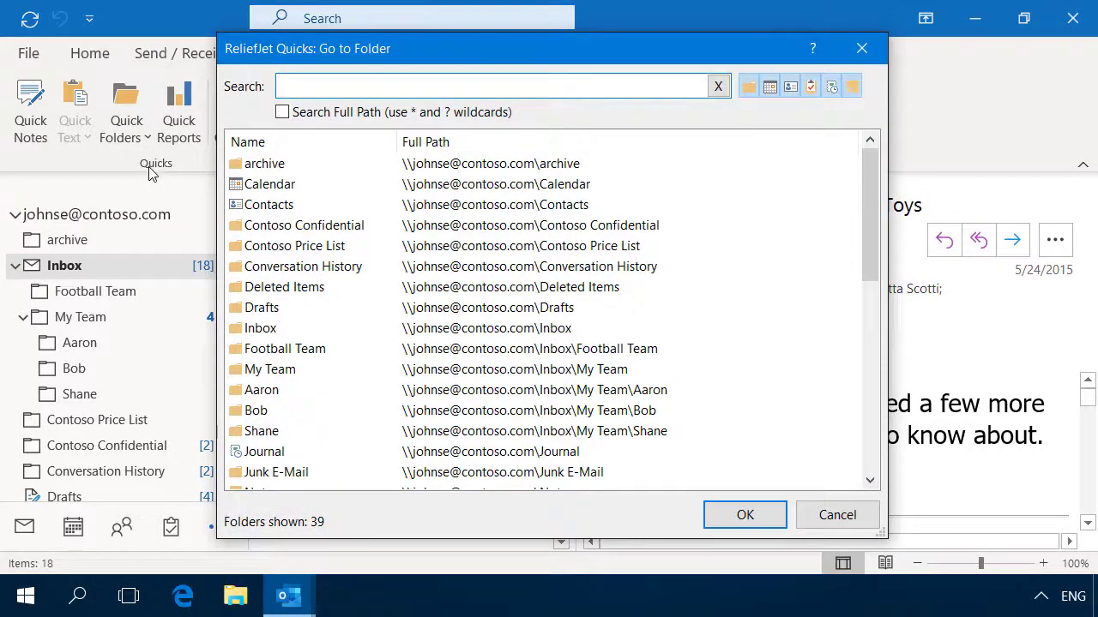
pyautogui.click(749, 91)
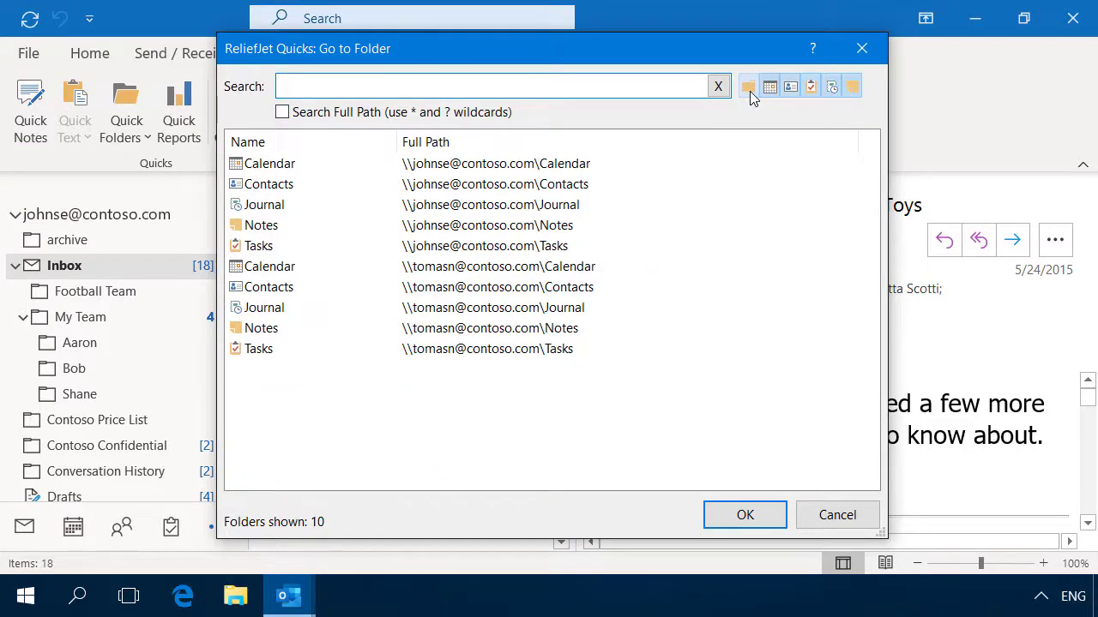
pyautogui.click(770, 88)
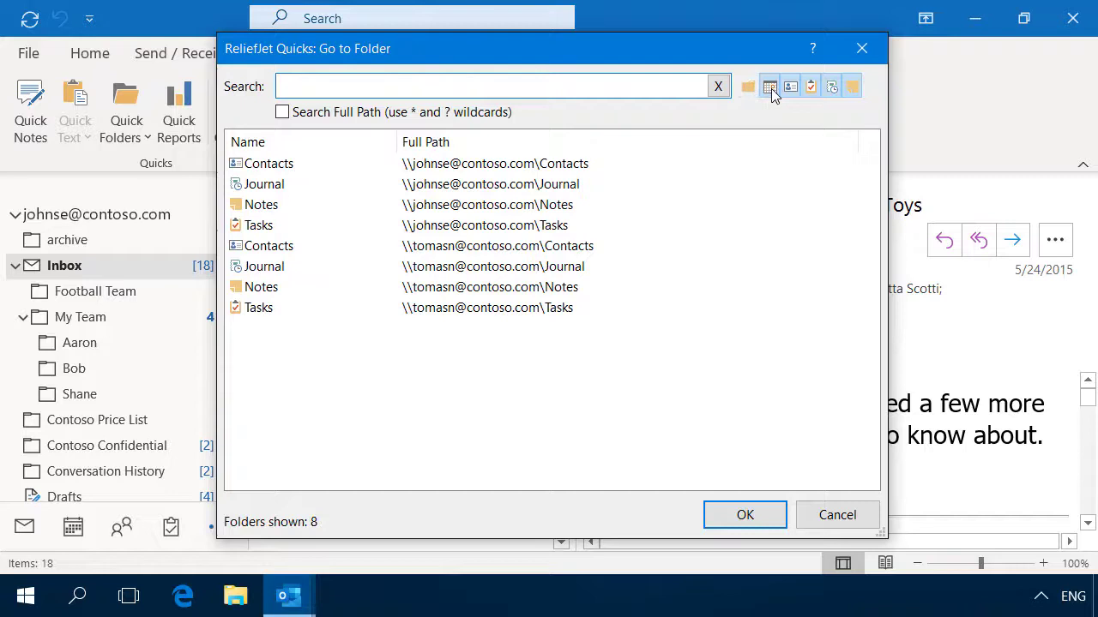
pyautogui.click(770, 88)
pyautogui.click(788, 88)
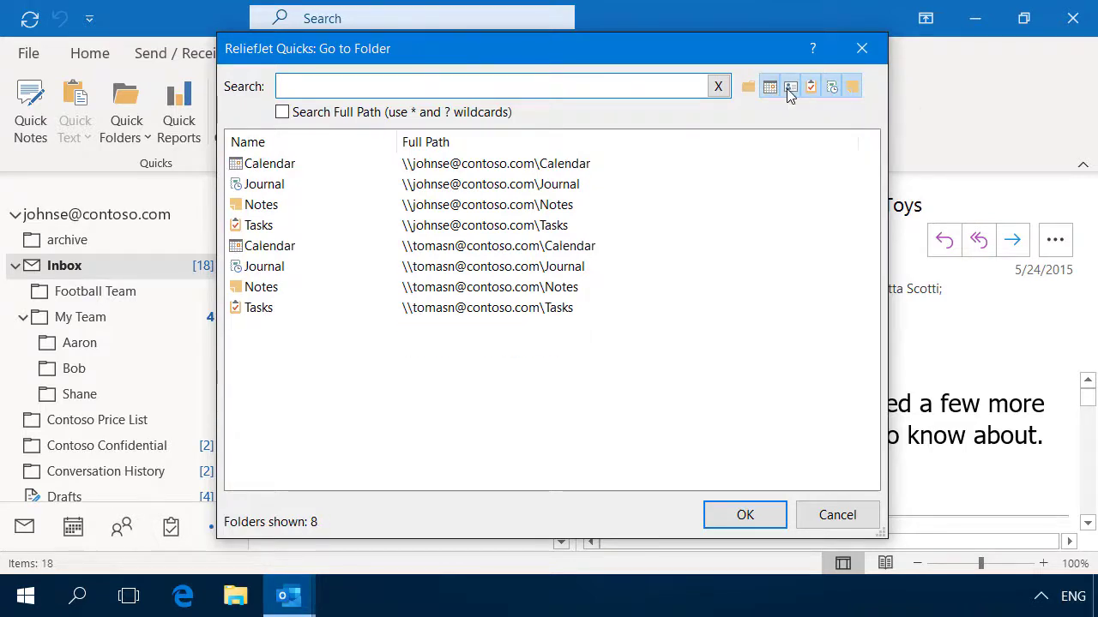
pyautogui.click(749, 88)
pyautogui.write('te')
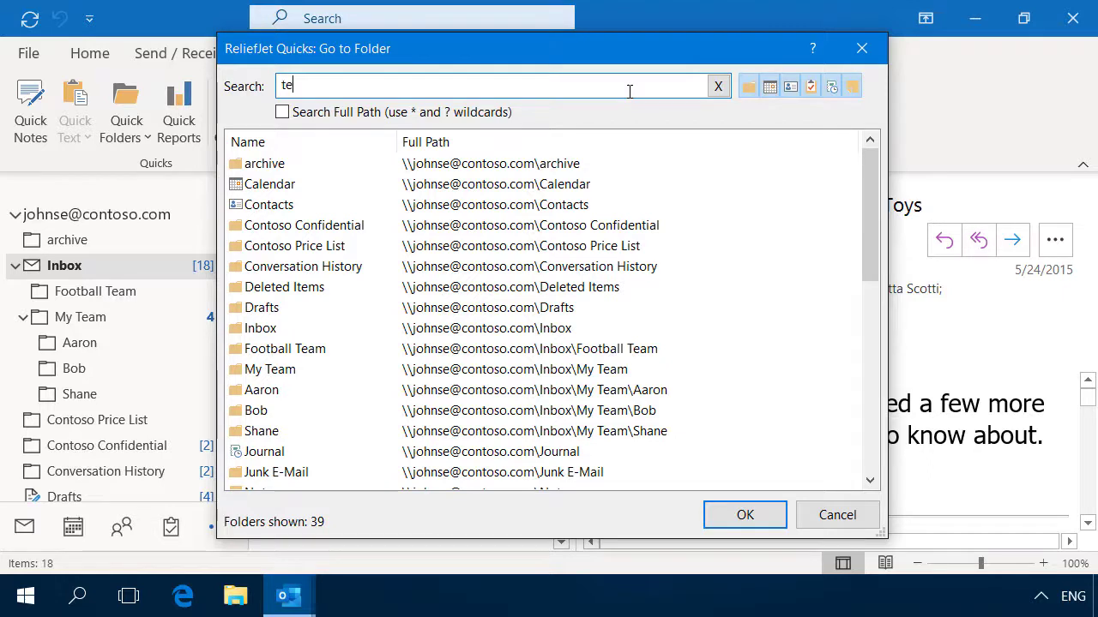
# Step: Search full folder paths for '\john' and 'team*', then go to My Team rather than Football Team
pyautogui.write('am')
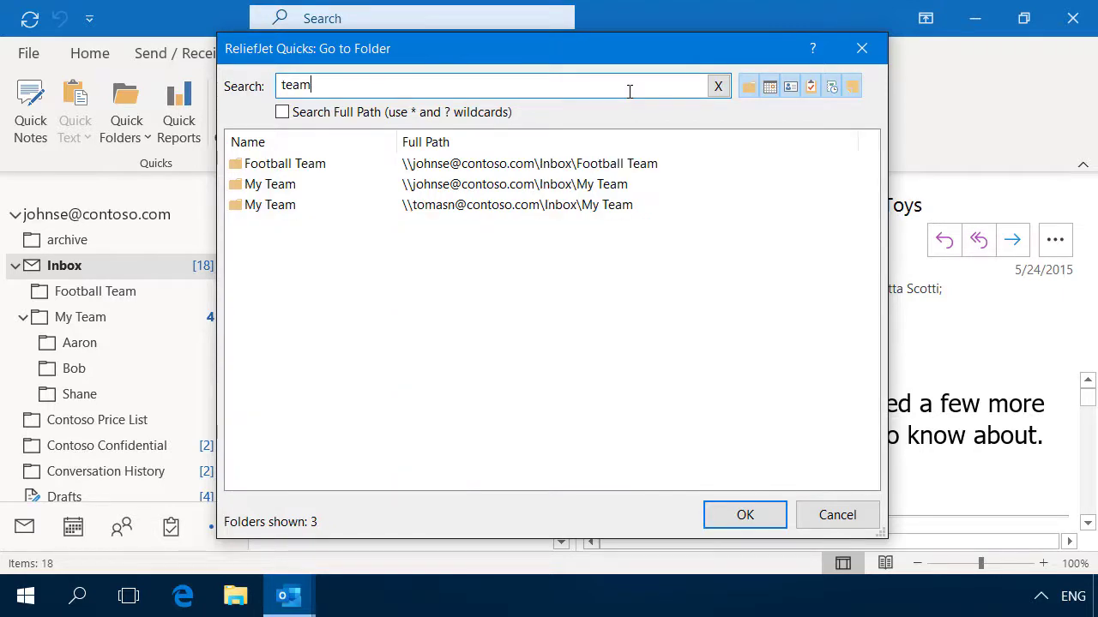
pyautogui.click(718, 86)
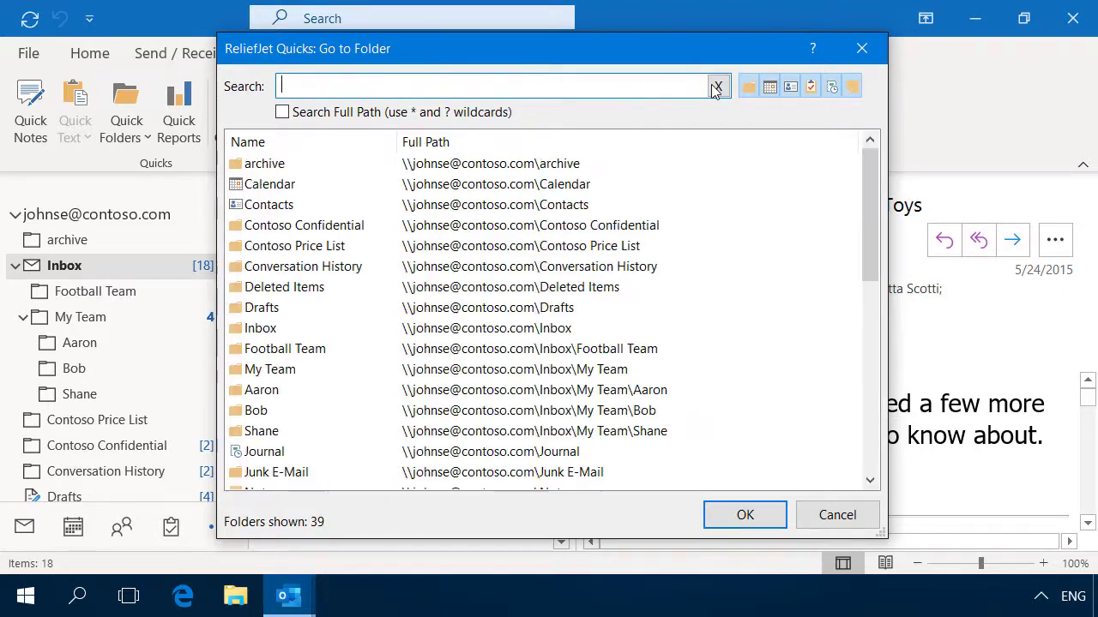
pyautogui.click(337, 117)
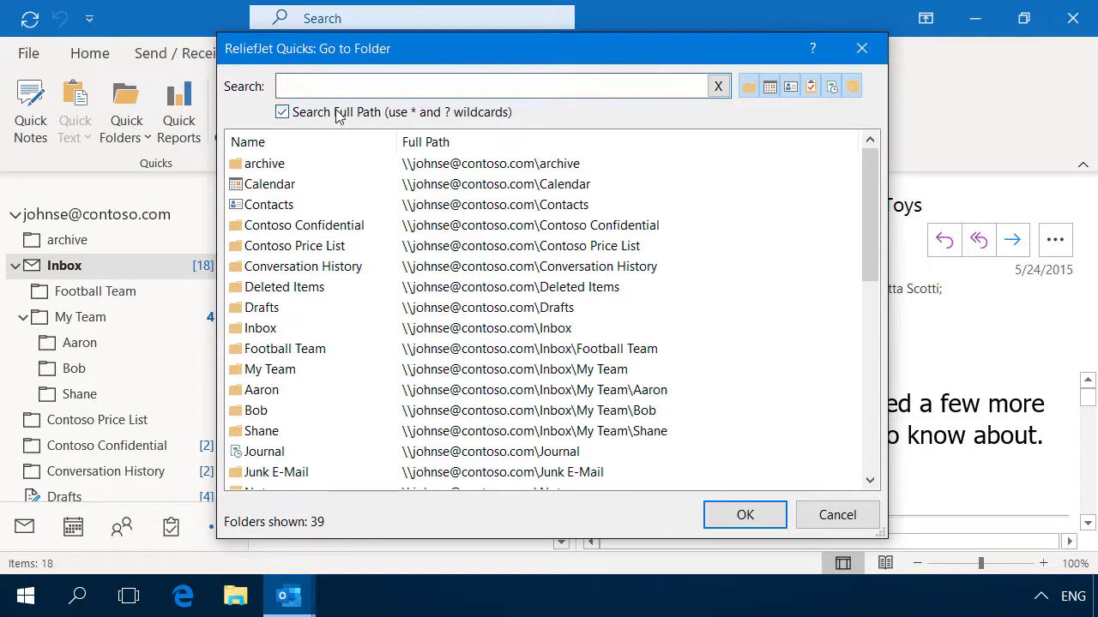
pyautogui.click(334, 86)
pyautogui.write('\\jo')
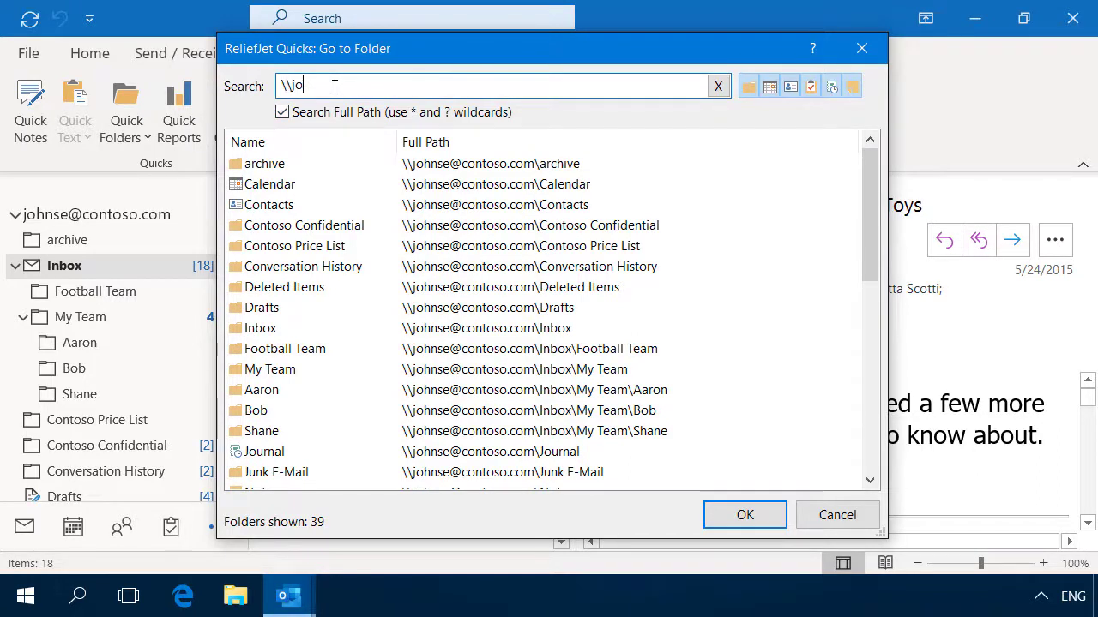
pyautogui.write('hn*\\*')
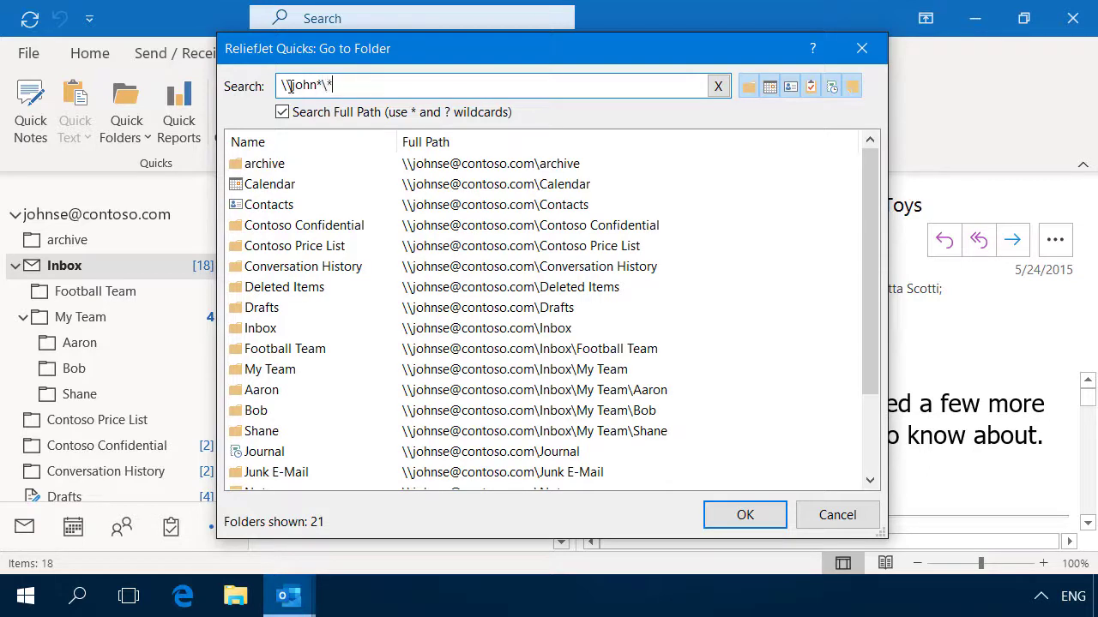
pyautogui.write('team')
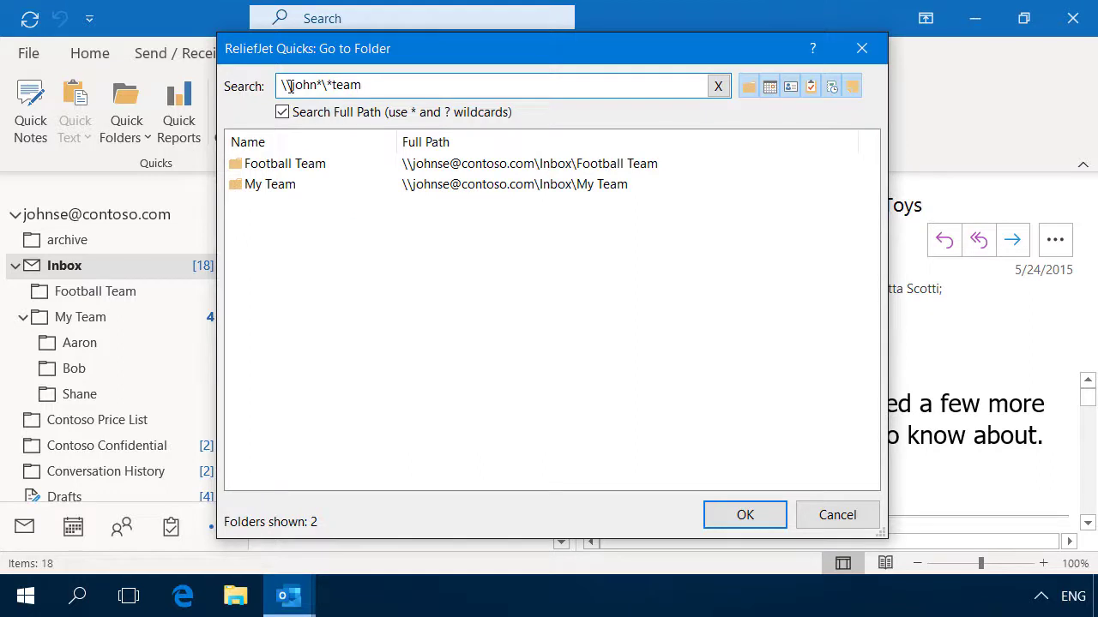
pyautogui.write('*')
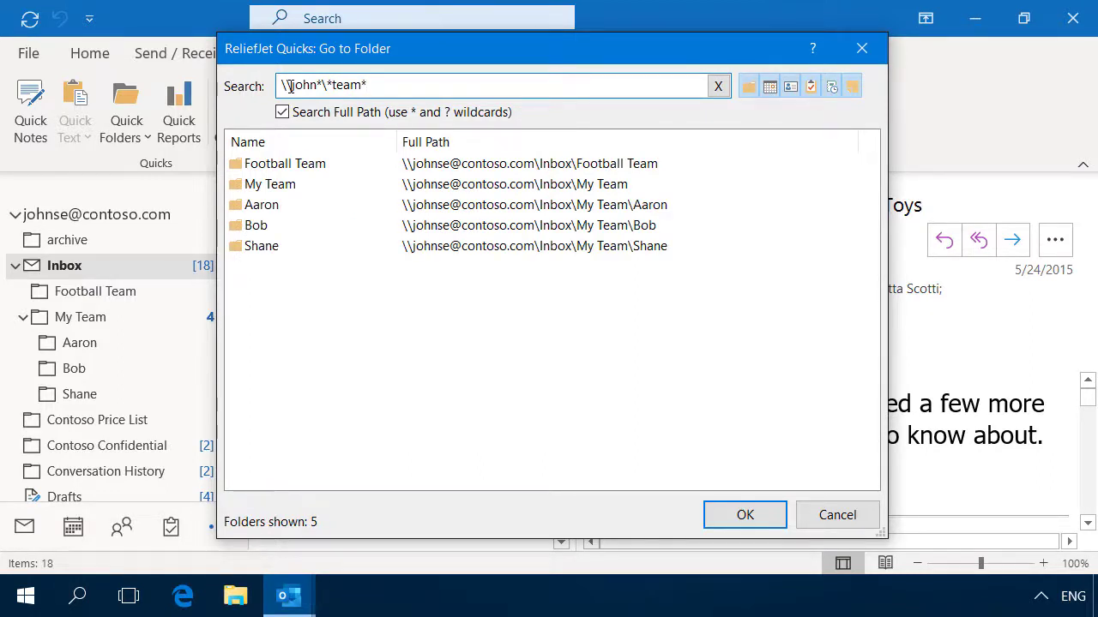
pyautogui.press('Down')
pyautogui.press('Down')
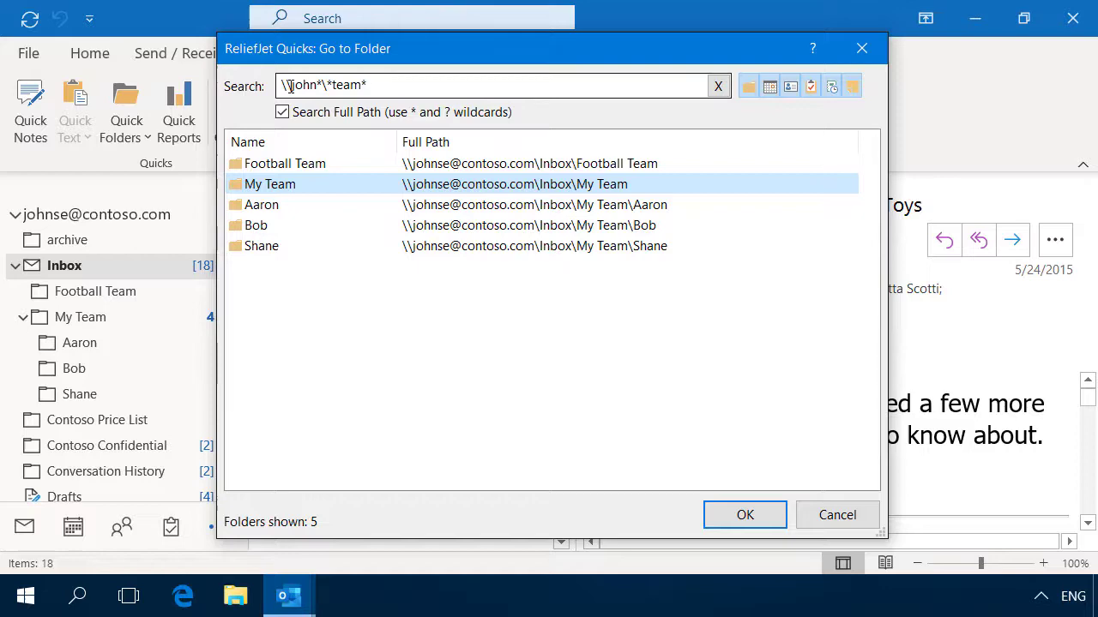
pyautogui.click(748, 515)
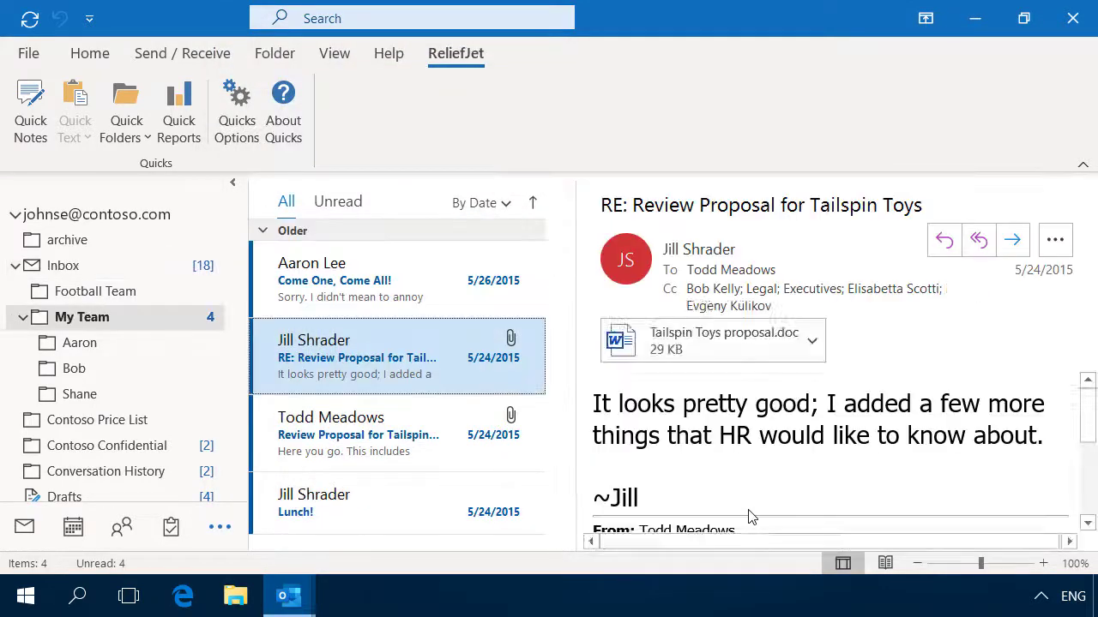
# Step: Move all four My Team messages to Football Team via a name-only search for 'team'
pyautogui.click(386, 281)
pyautogui.keyDown('shift'); pyautogui.click(335, 510); pyautogui.keyUp('shift')
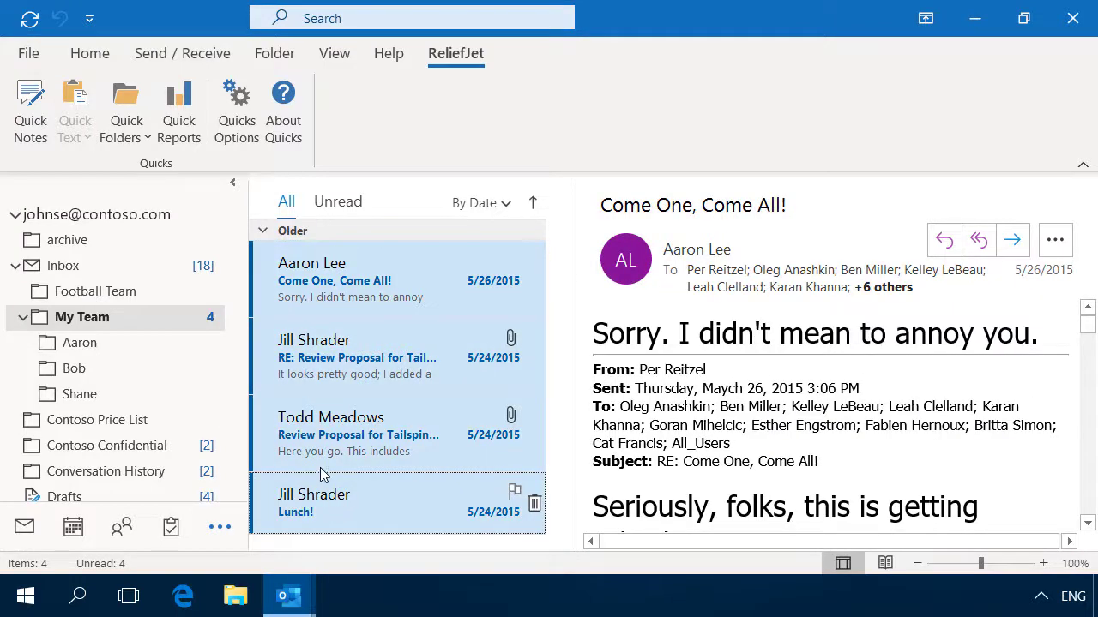
pyautogui.click(140, 141)
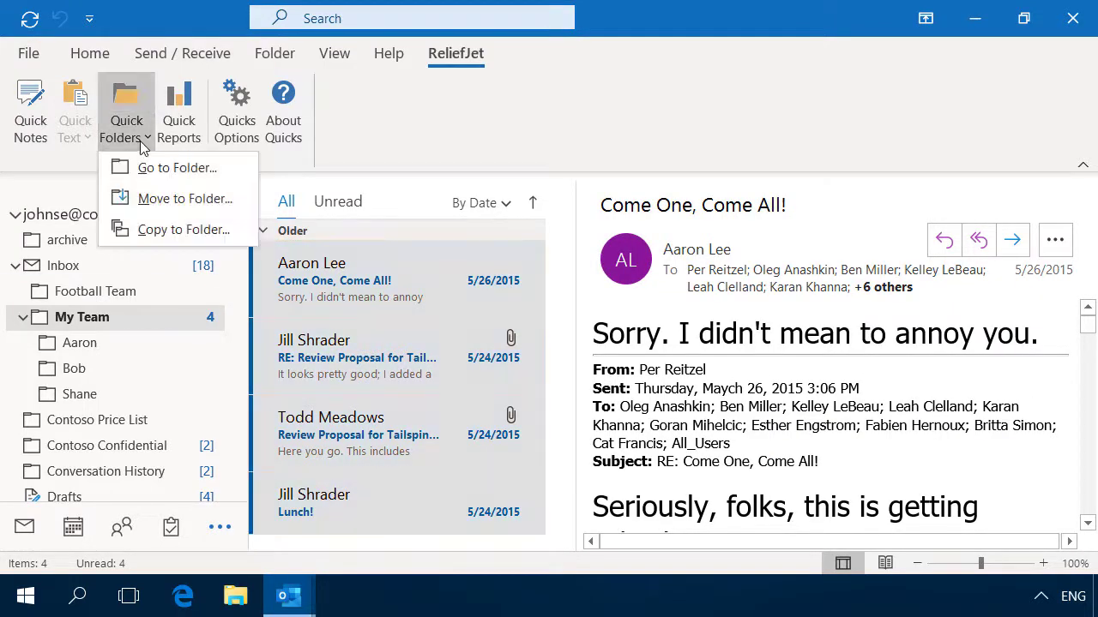
pyautogui.click(163, 198)
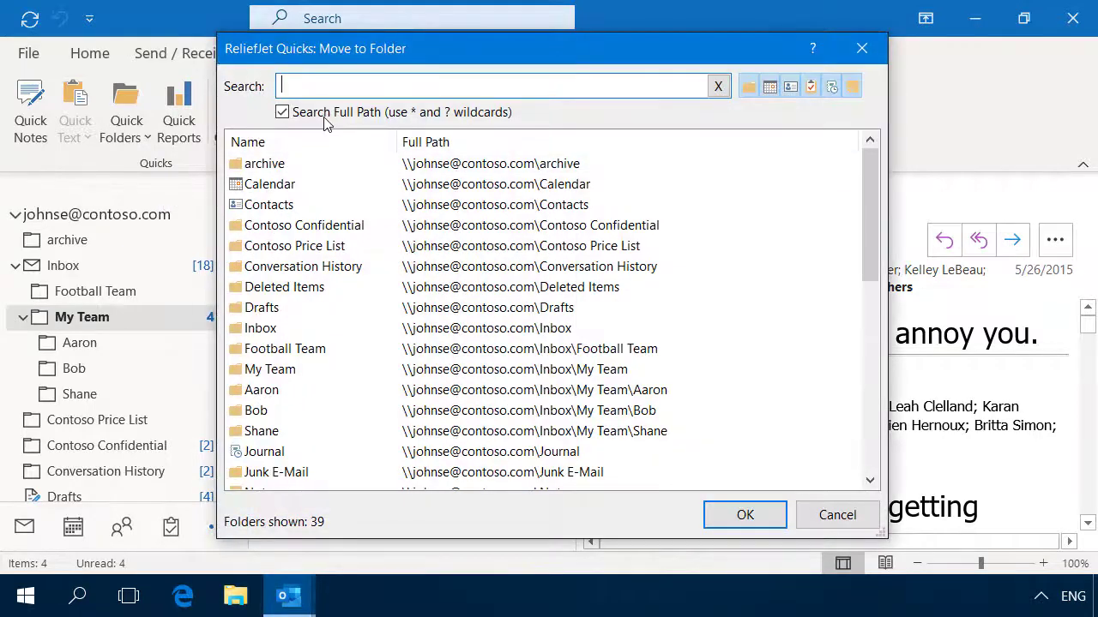
pyautogui.click(328, 114)
pyautogui.write('te')
pyautogui.write('am')
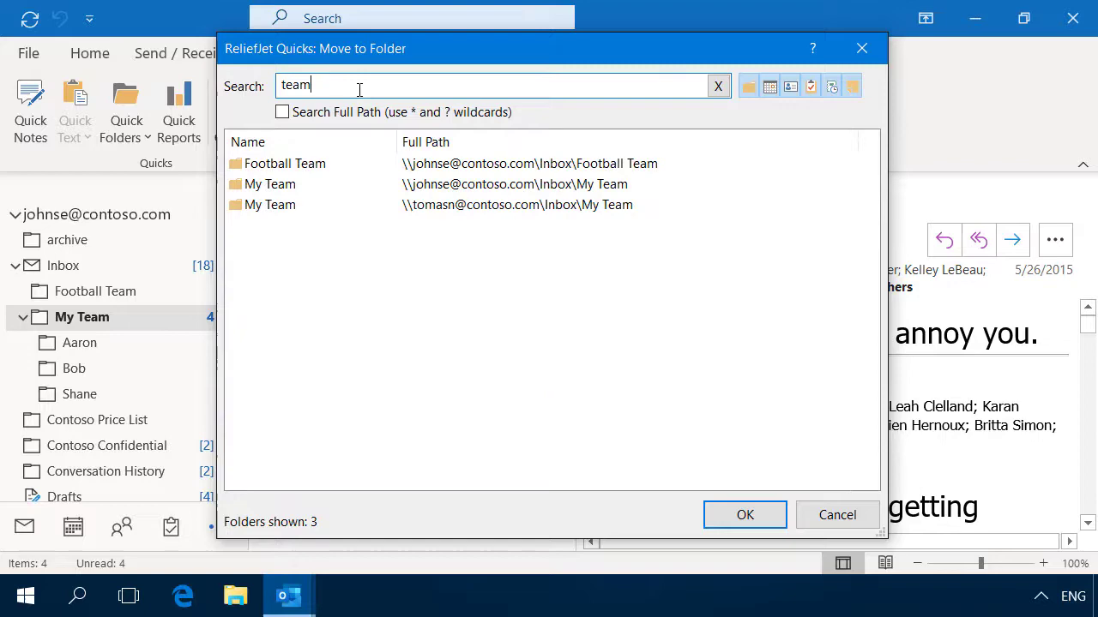
pyautogui.click(415, 163)
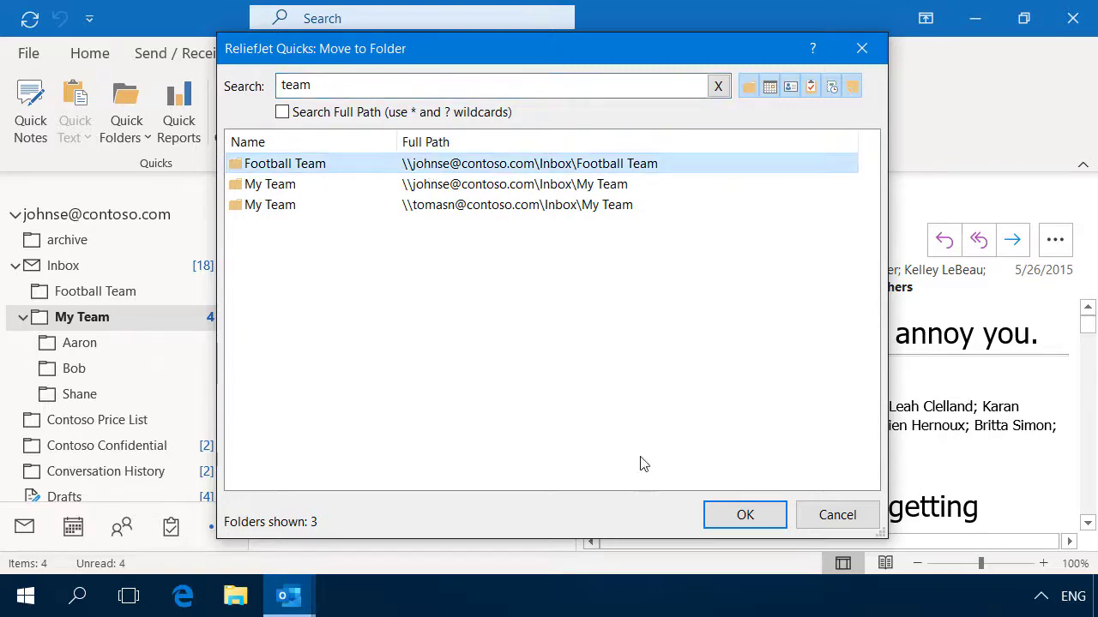
pyautogui.click(734, 526)
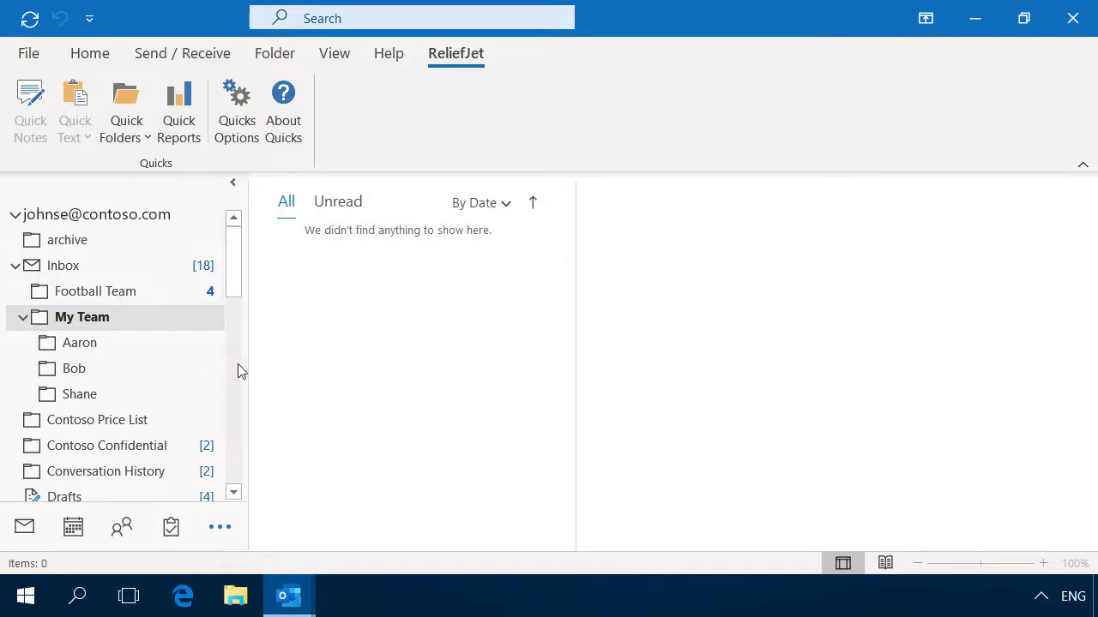
pyautogui.click(165, 296)
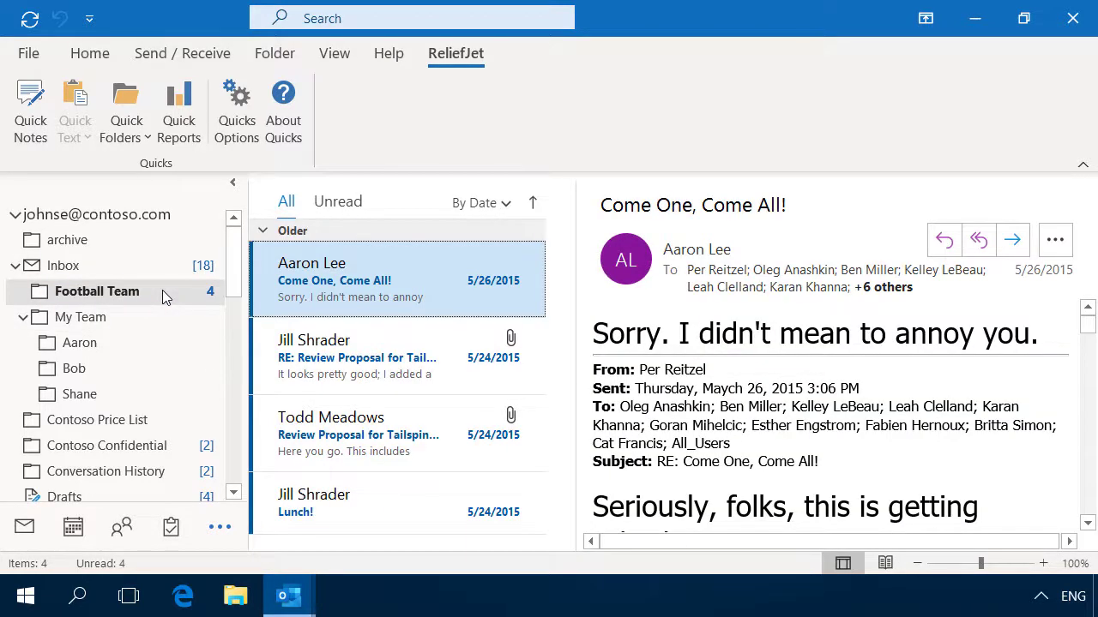
pyautogui.click(337, 18)
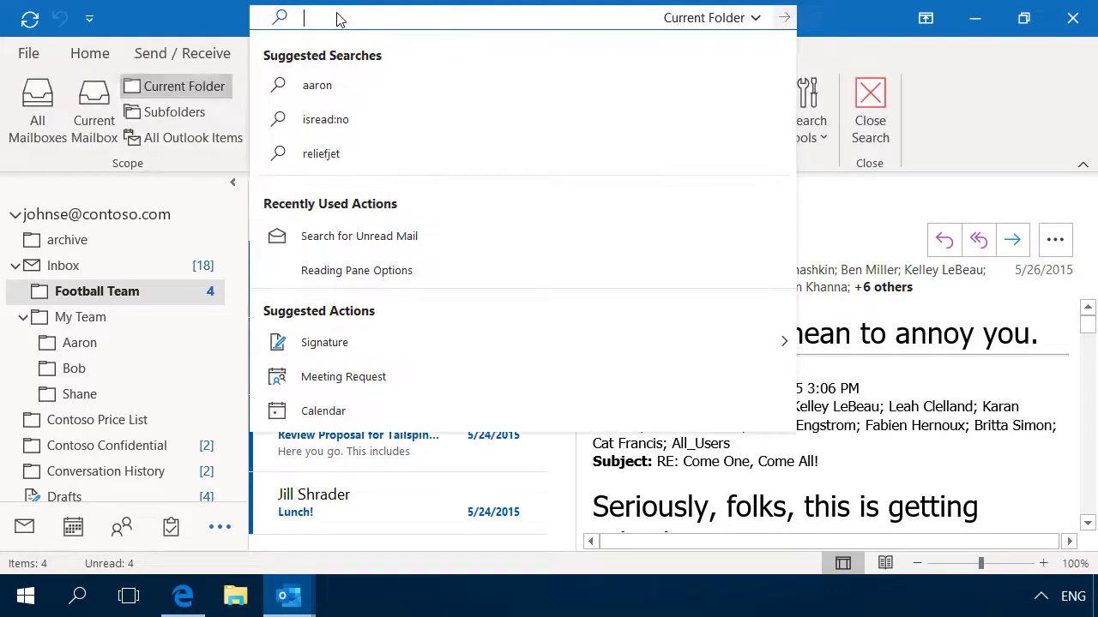
pyautogui.click(343, 94)
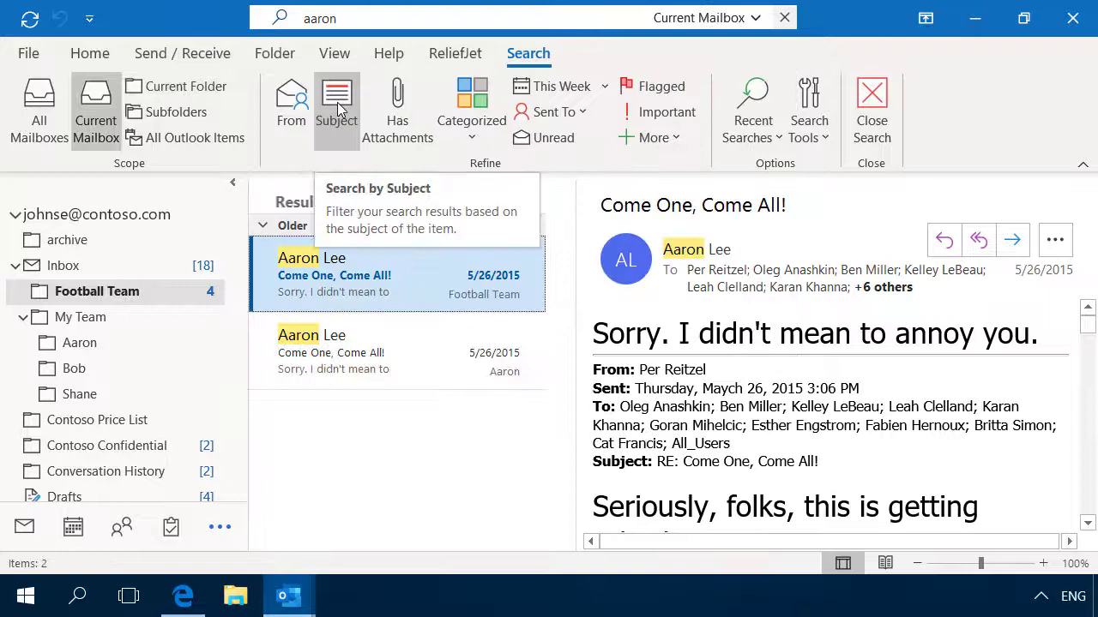
pyautogui.doubleClick(396, 351)
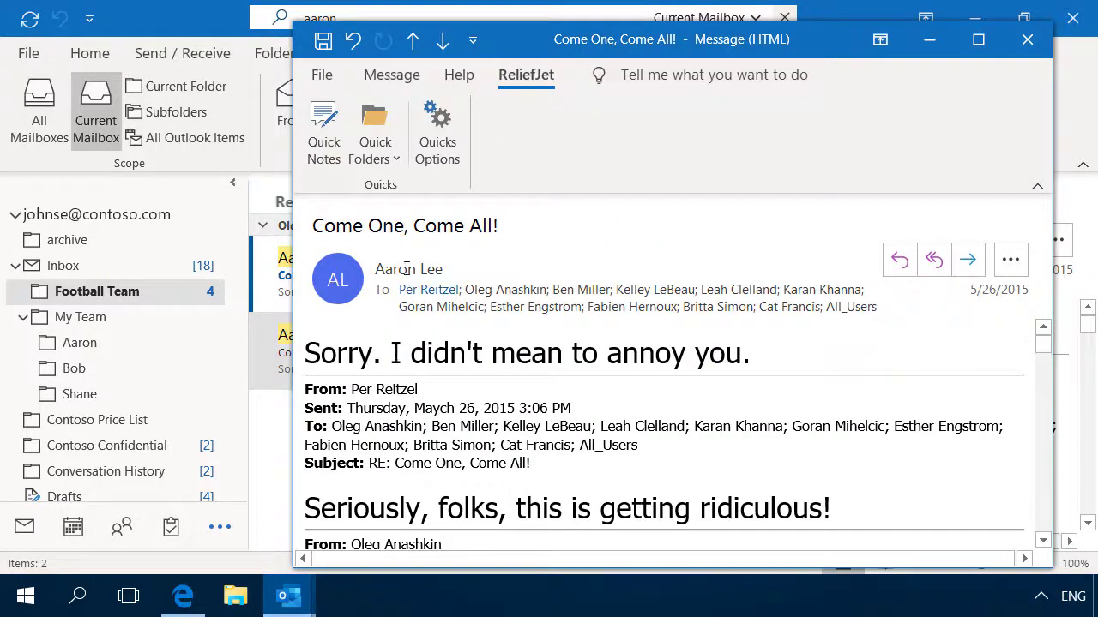
pyautogui.click(375, 150)
pyautogui.click(403, 188)
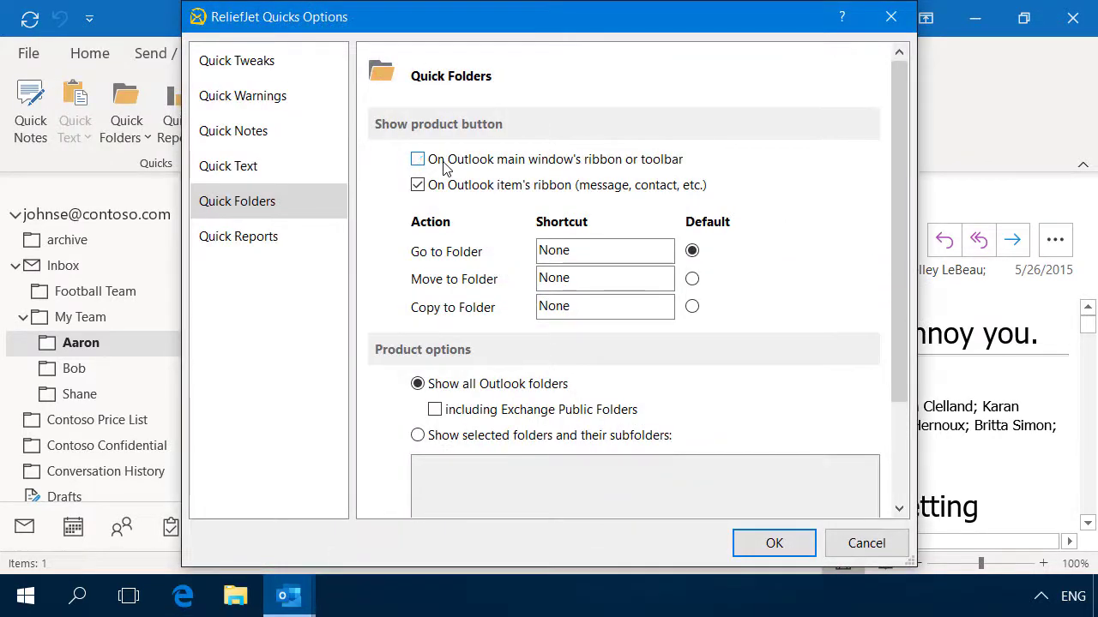
# Step: Show the Quick Folders tool in both the main window and message windows
pyautogui.click(441, 163)
pyautogui.click(457, 189)
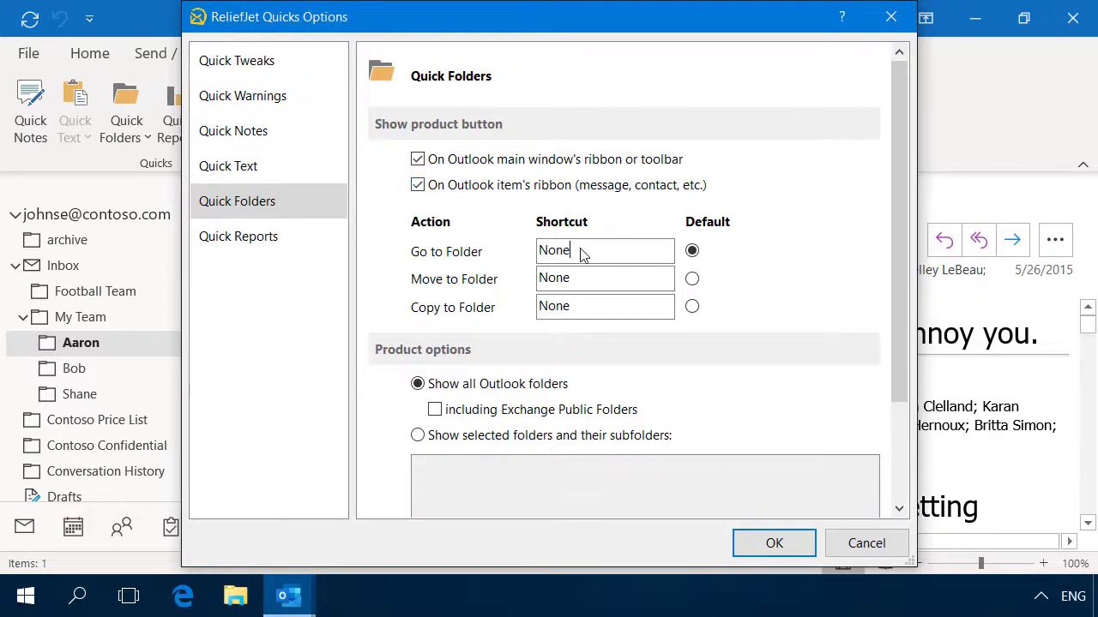
pyautogui.hotkey('ctrl', 'shift')
# Step: Assign Ctrl+Shift+M to Move to Folder and Ctrl+Shift+C to Copy to Folder, with Move as default
pyautogui.click(595, 280)
pyautogui.hotkey('ctrl', 'shift')
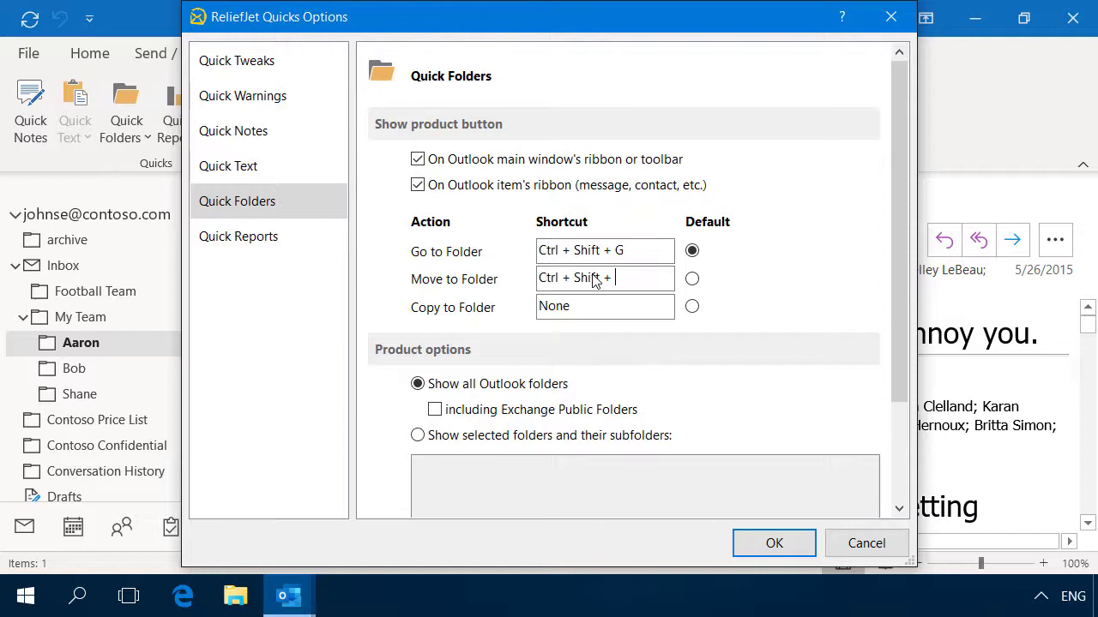
pyautogui.hotkey('ctrl', 'shift', 'm')
pyautogui.click(604, 309)
pyautogui.hotkey('ctrl', 'shift', 'c')
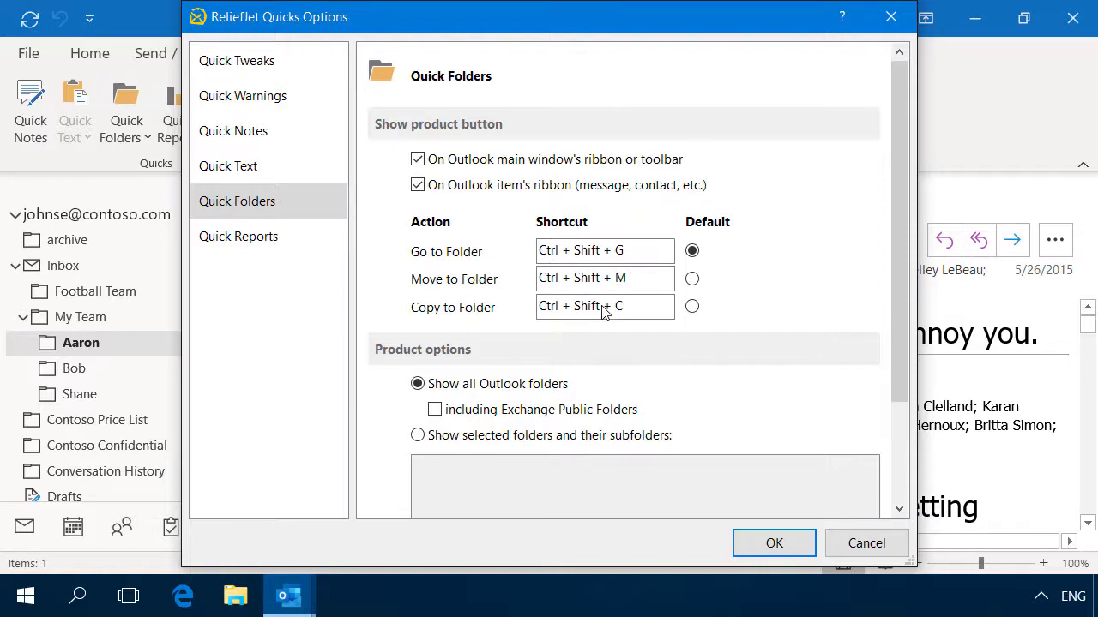
pyautogui.click(691, 279)
pyautogui.press('Return')
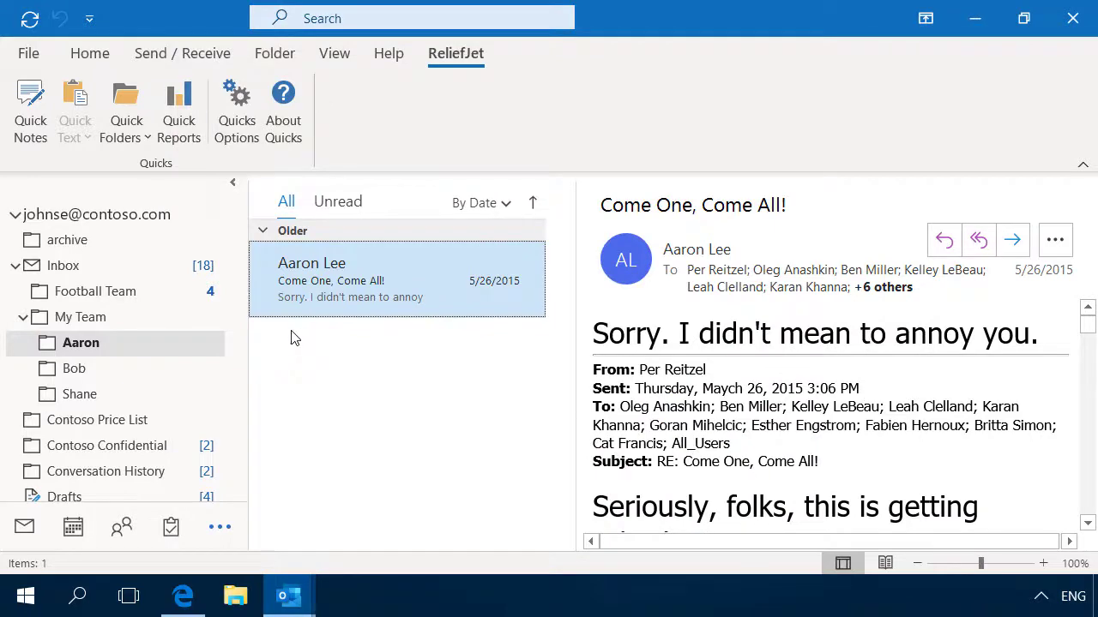
pyautogui.click(133, 104)
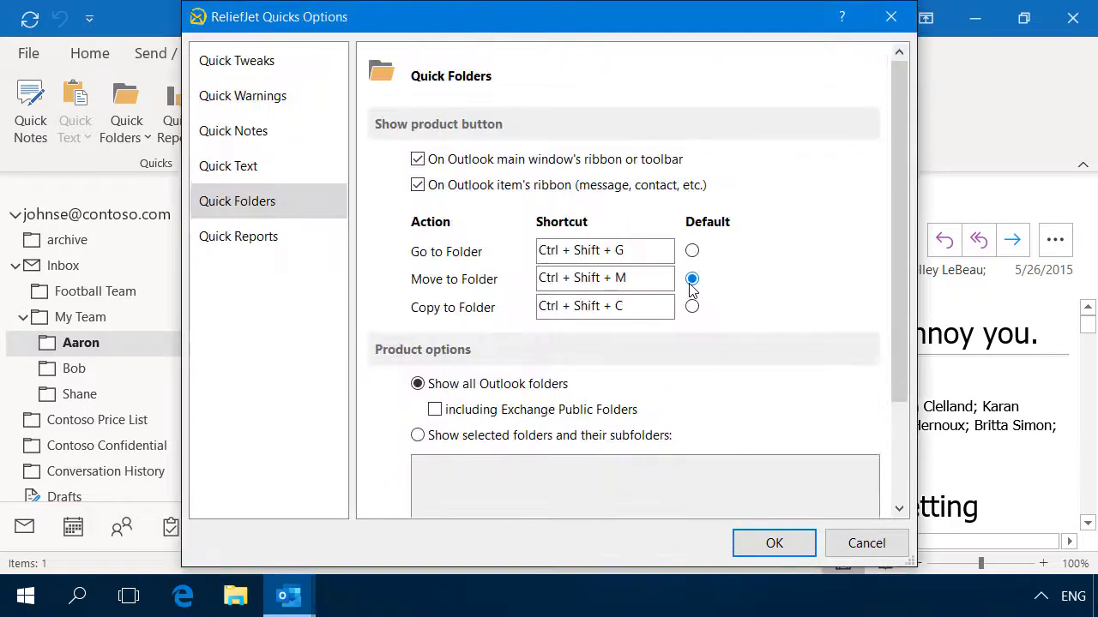
# Step: Try public and selected-folder scopes, add then remove the mailbox, and revert to all Outlook folders
pyautogui.click(518, 414)
pyautogui.click(503, 441)
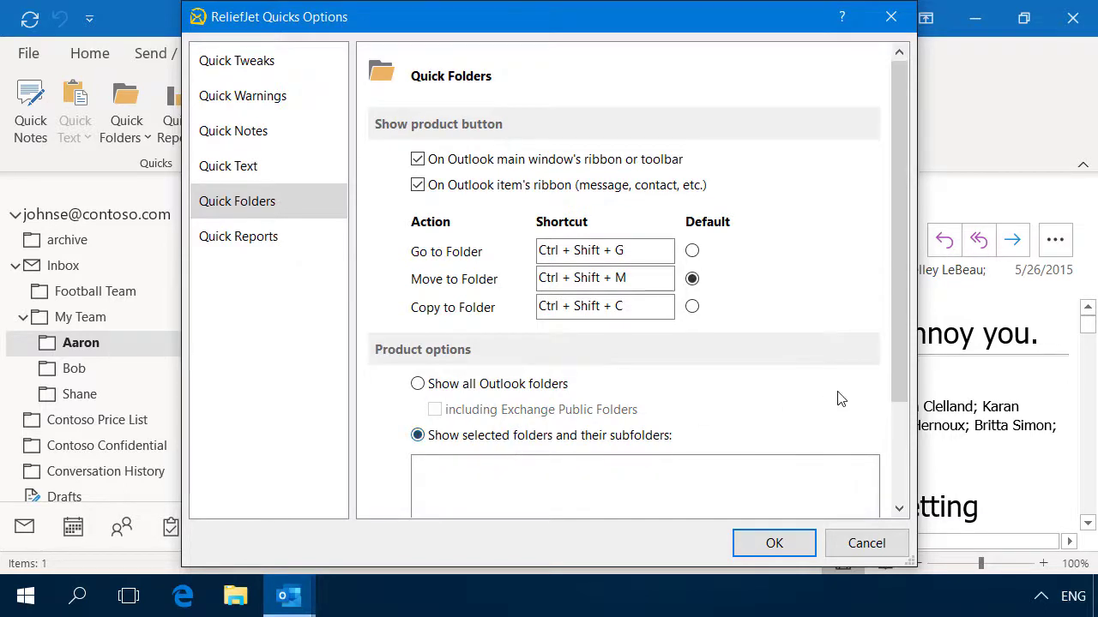
pyautogui.moveTo(900, 370); pyautogui.dragTo(902, 522)
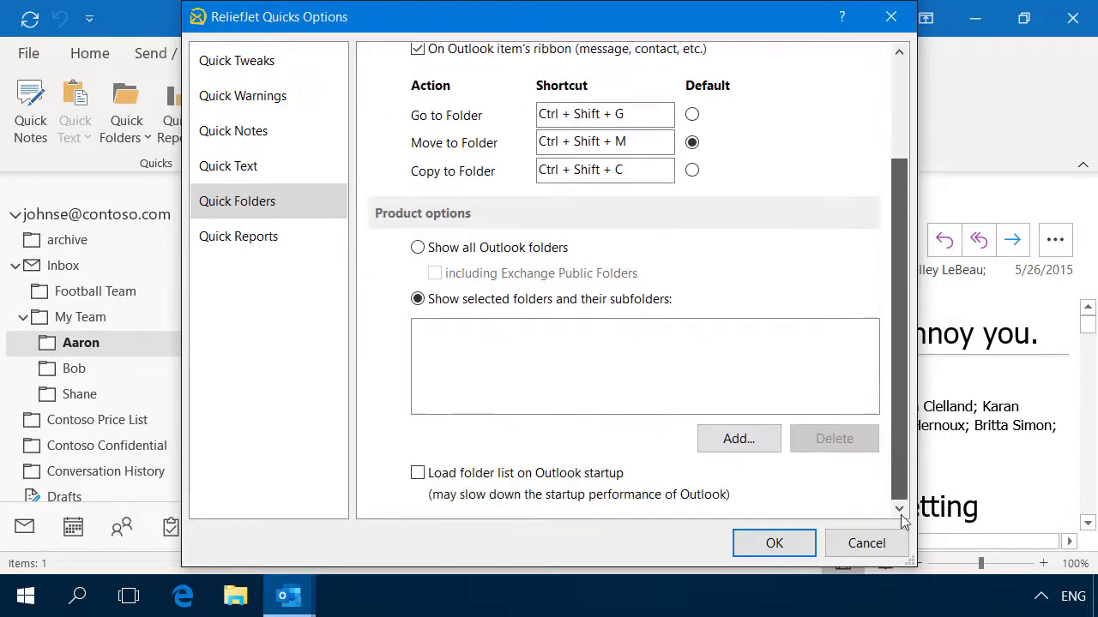
pyautogui.click(740, 440)
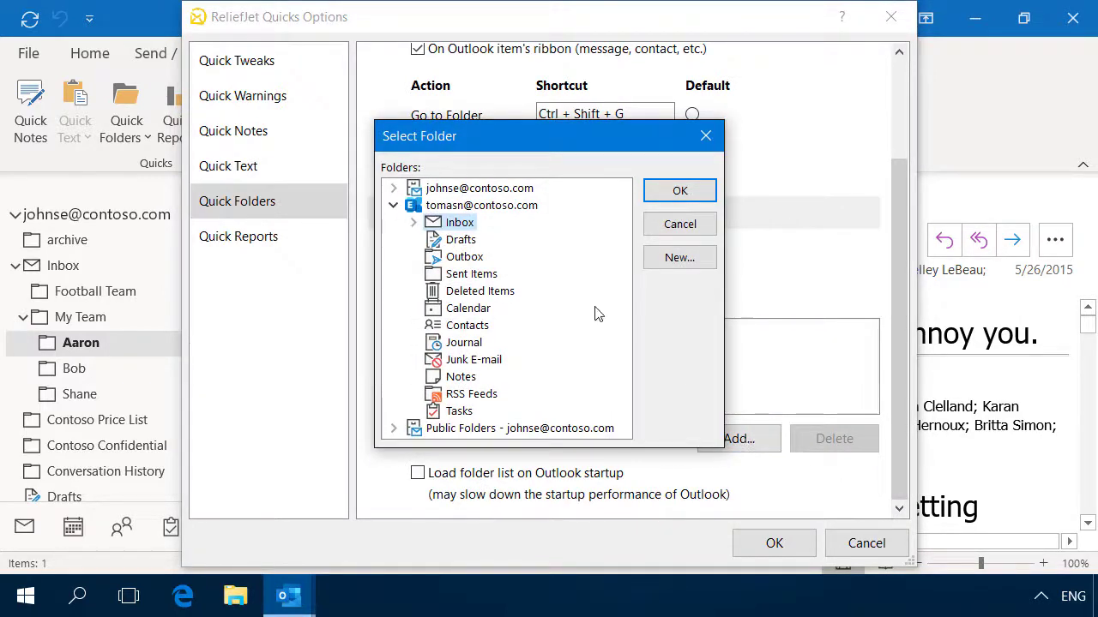
pyautogui.click(481, 194)
pyautogui.click(678, 194)
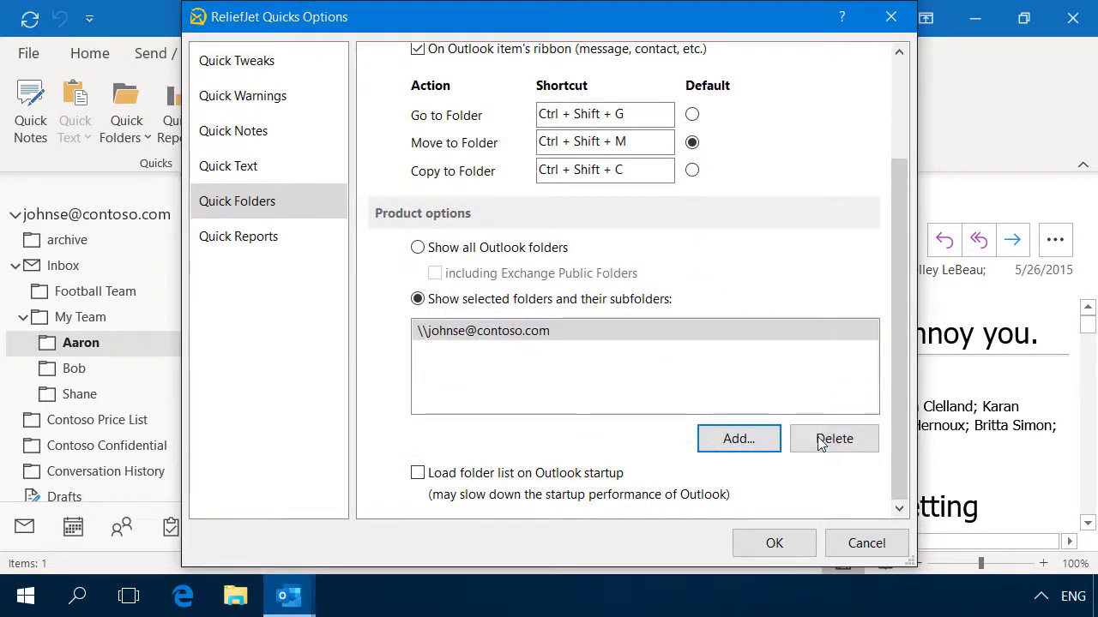
pyautogui.click(815, 440)
pyautogui.click(506, 249)
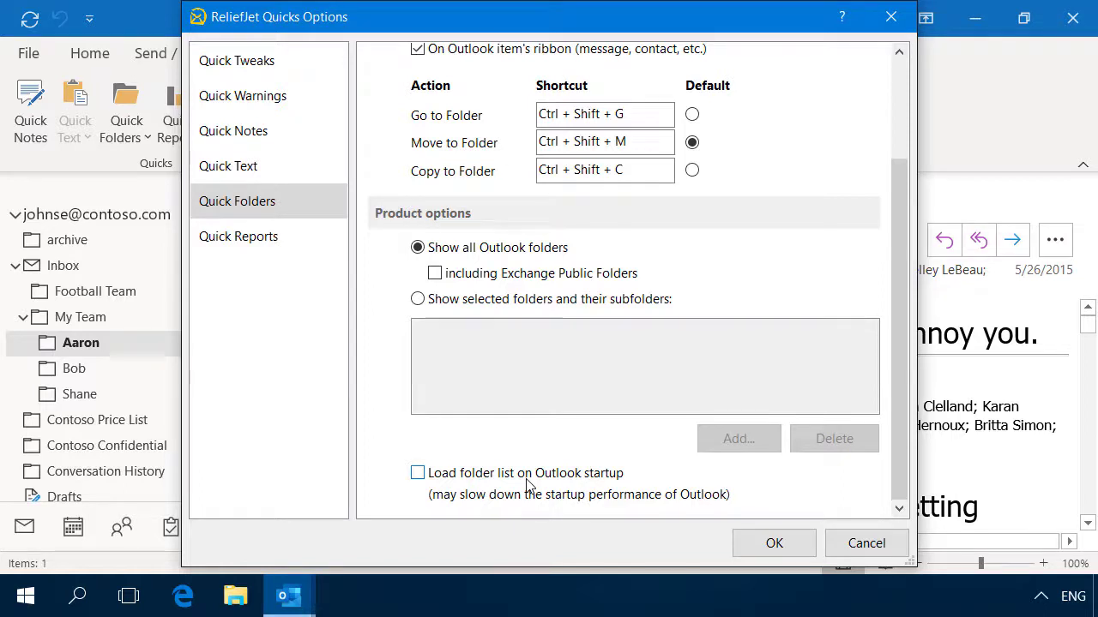
# Step: Close the Quicks options and switch to the Home tab
pyautogui.click(762, 546)
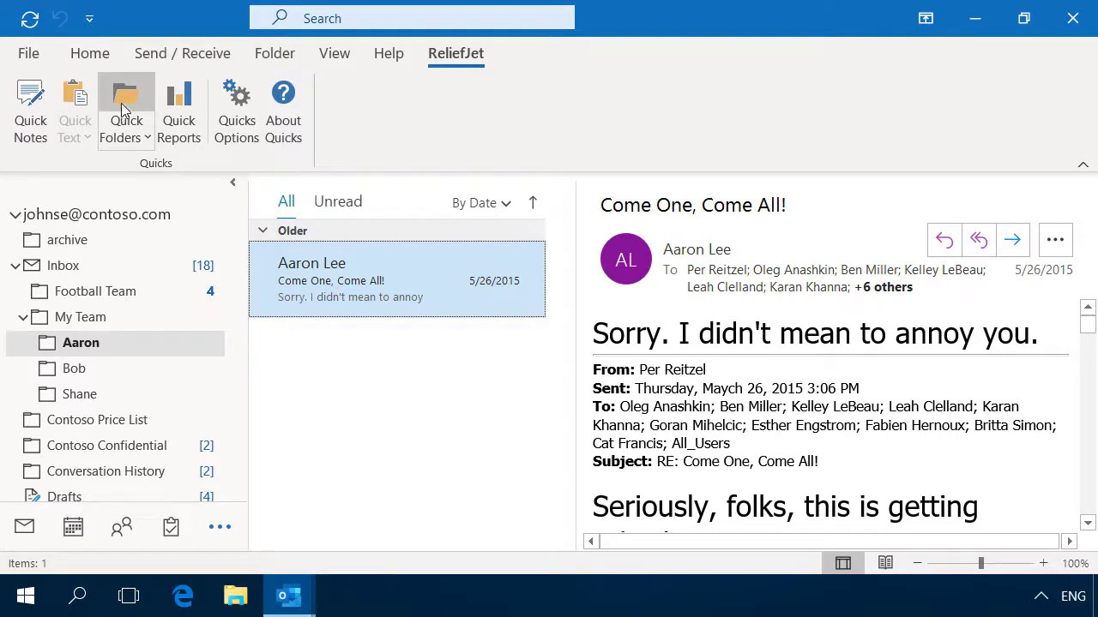
pyautogui.click(89, 54)
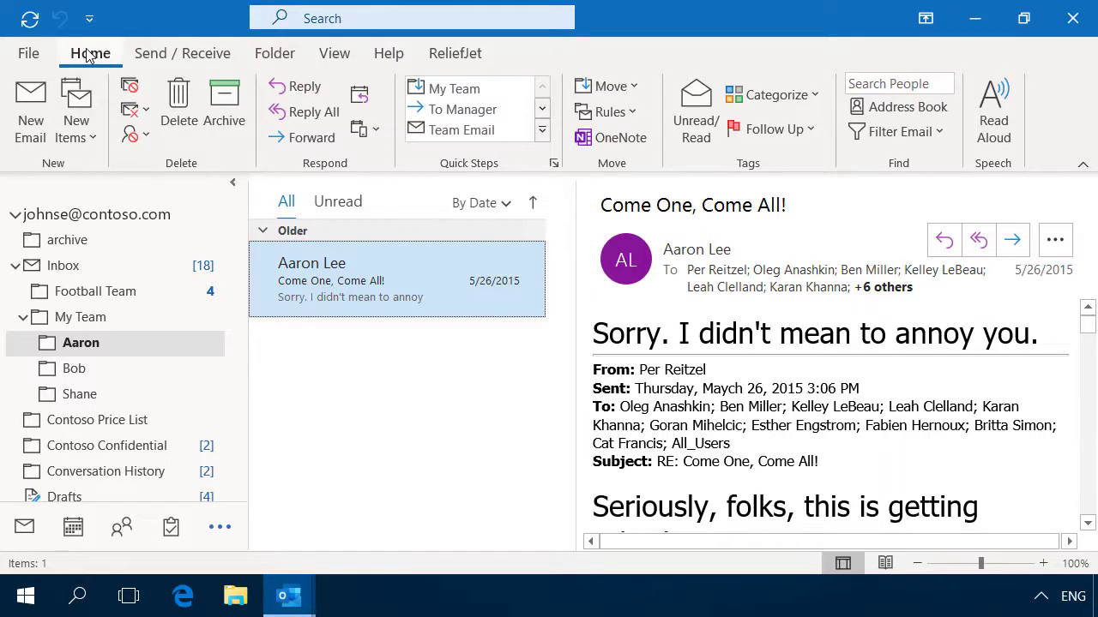
# Step: Add a new custom group under Home (Mail) in Customize the Ribbon and name it ReliefJet
pyautogui.rightClick(1070, 115)
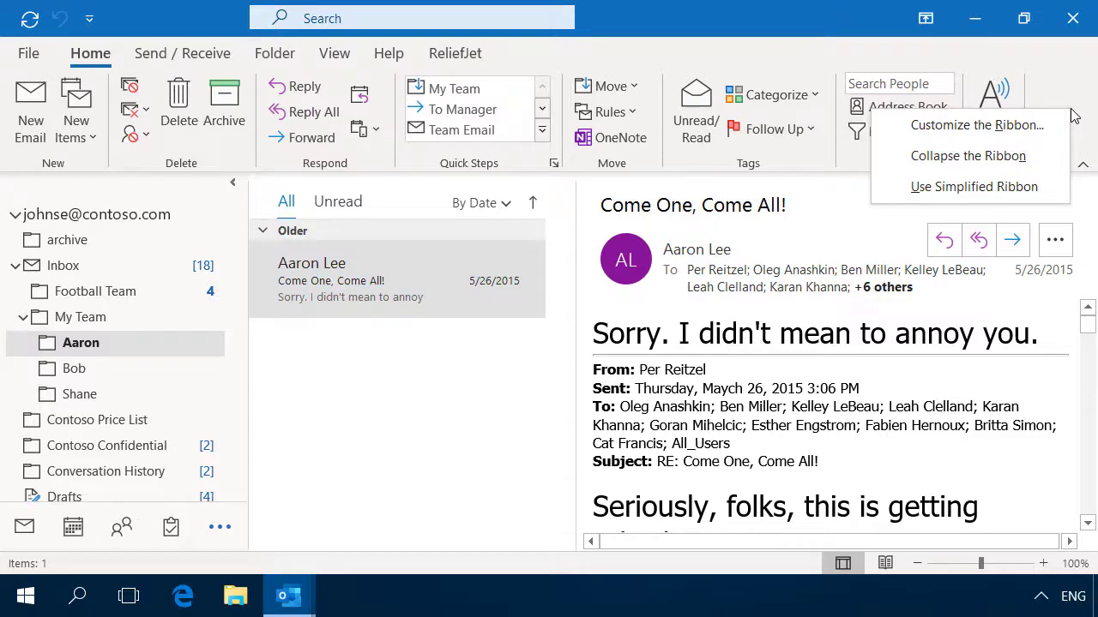
pyautogui.click(1020, 126)
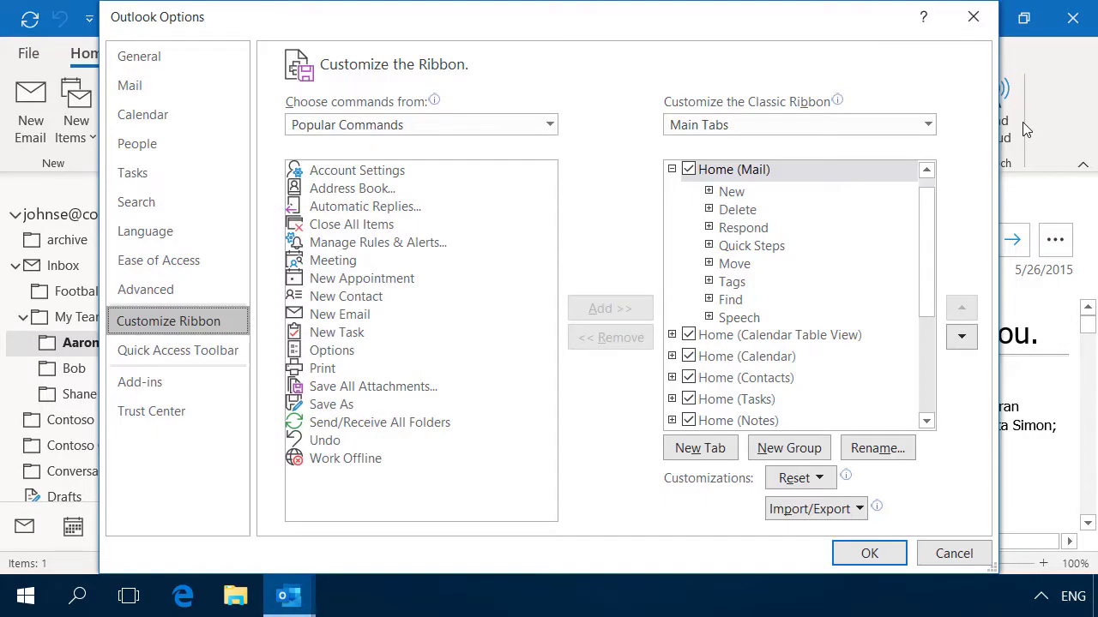
pyautogui.click(800, 449)
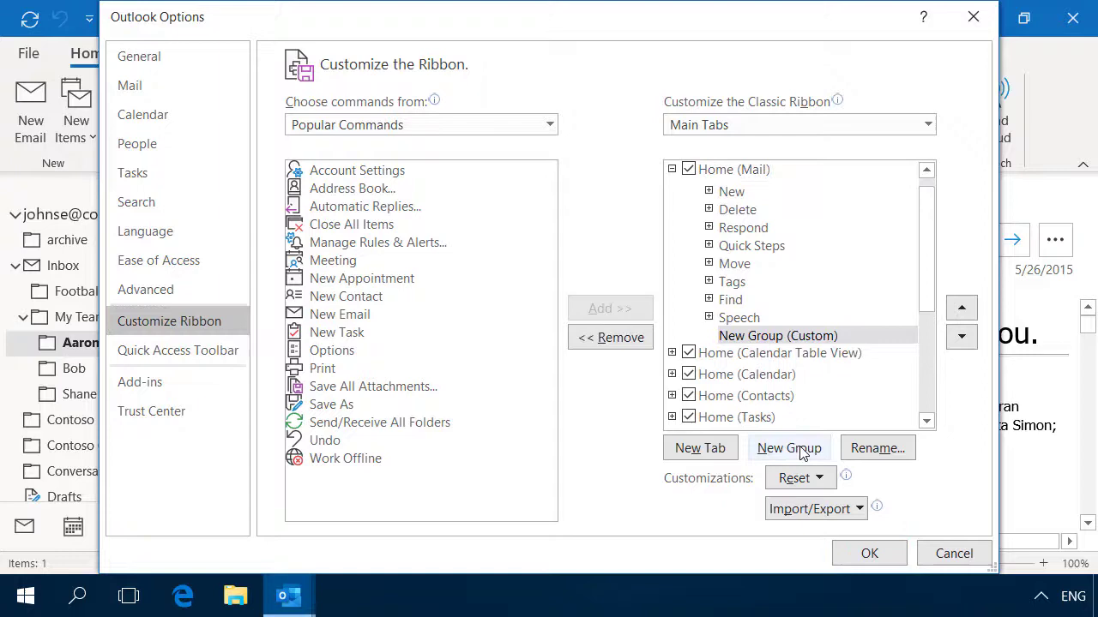
pyautogui.click(866, 450)
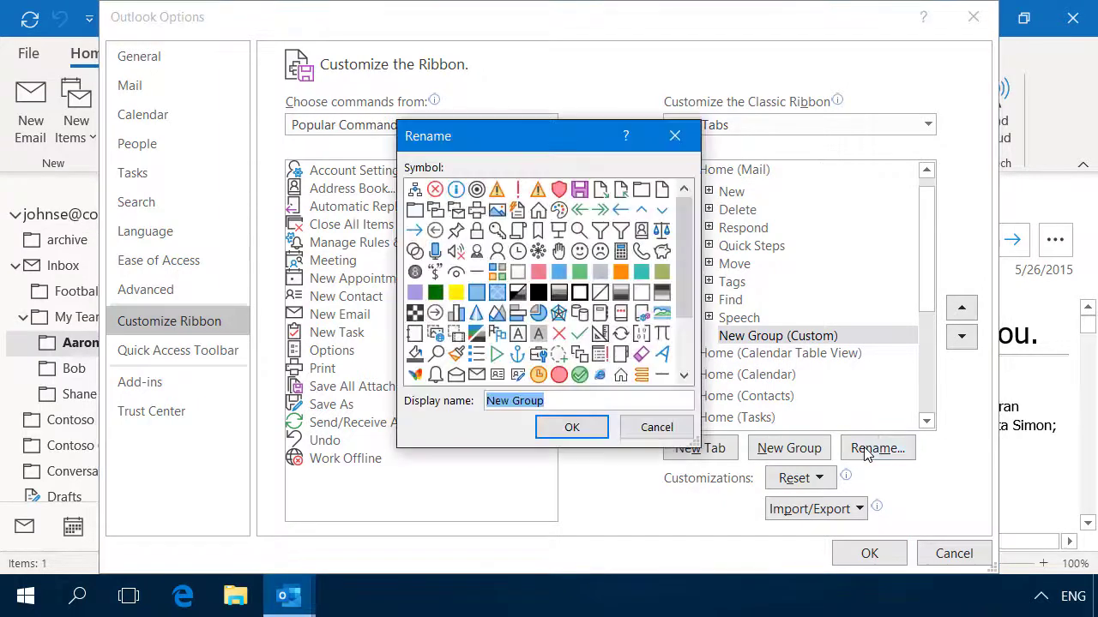
pyautogui.write('ReliefJet')
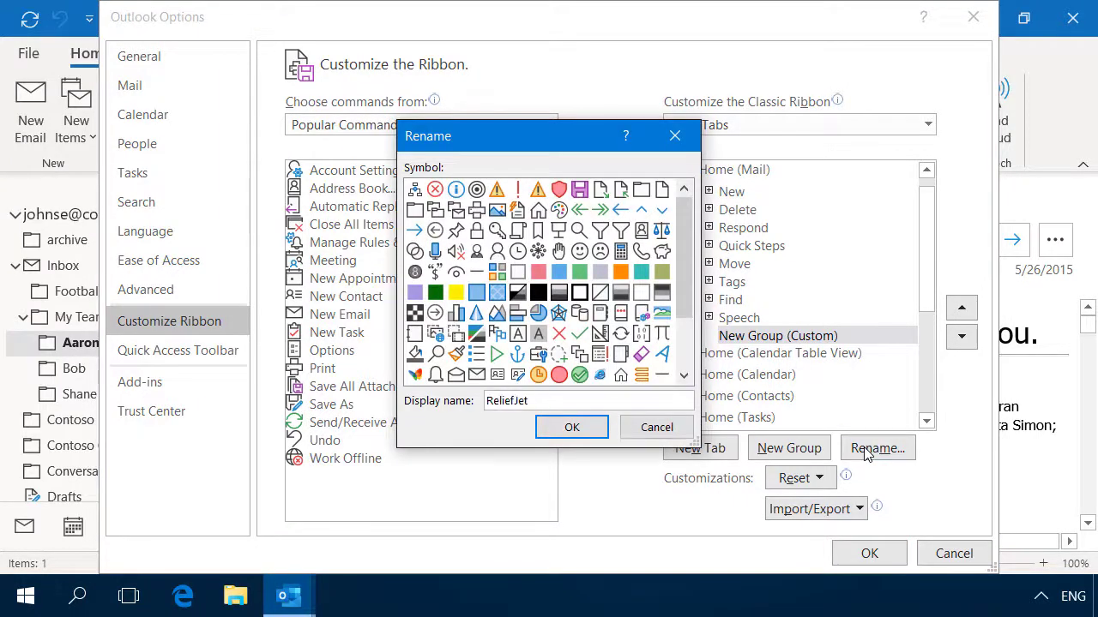
pyautogui.click(566, 427)
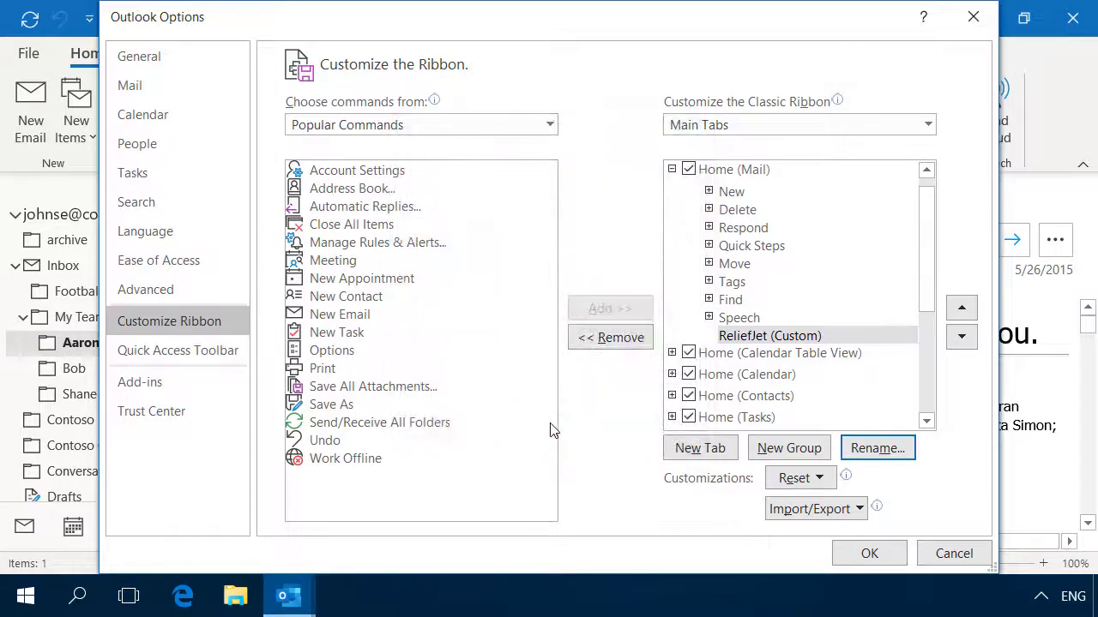
# Step: Add the Move to Folder... command from All Commands to the ReliefJet (Custom) group
pyautogui.click(381, 131)
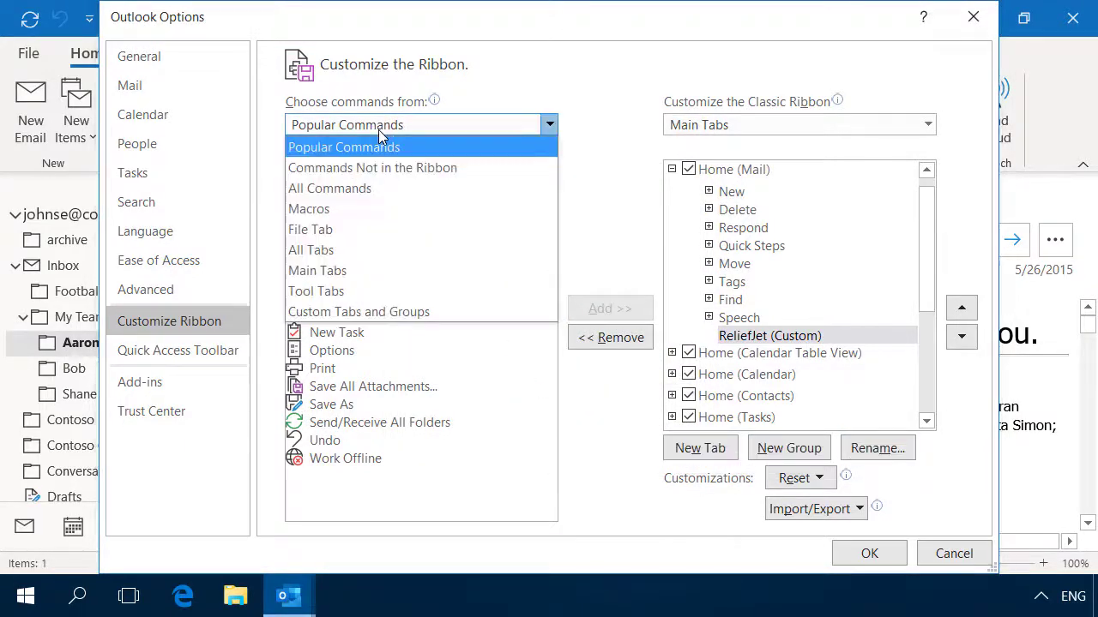
pyautogui.click(374, 188)
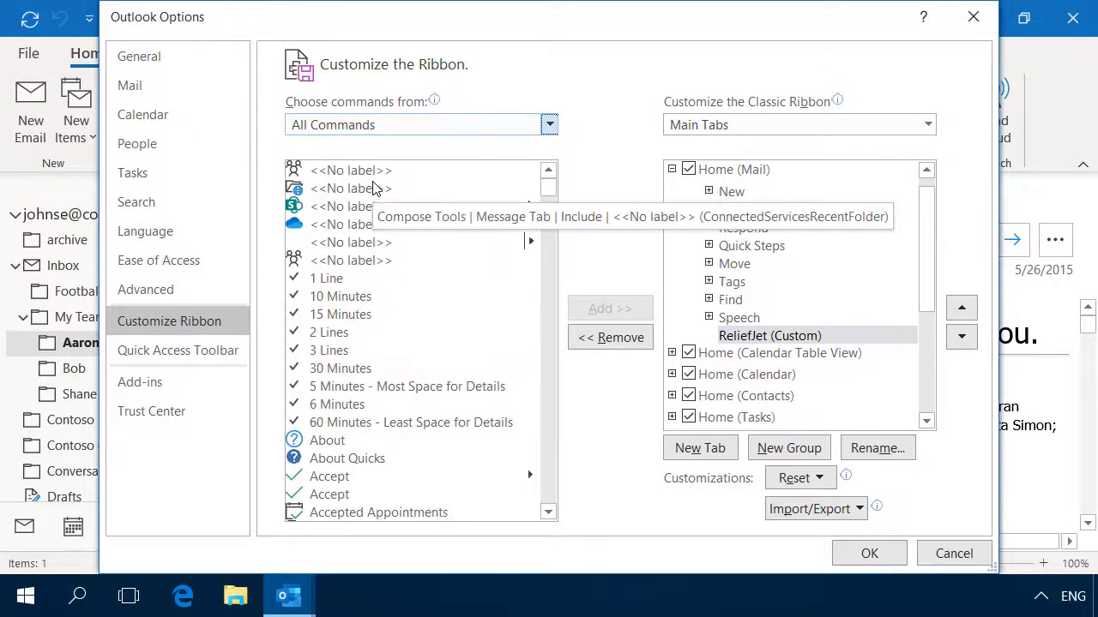
pyautogui.click(374, 188)
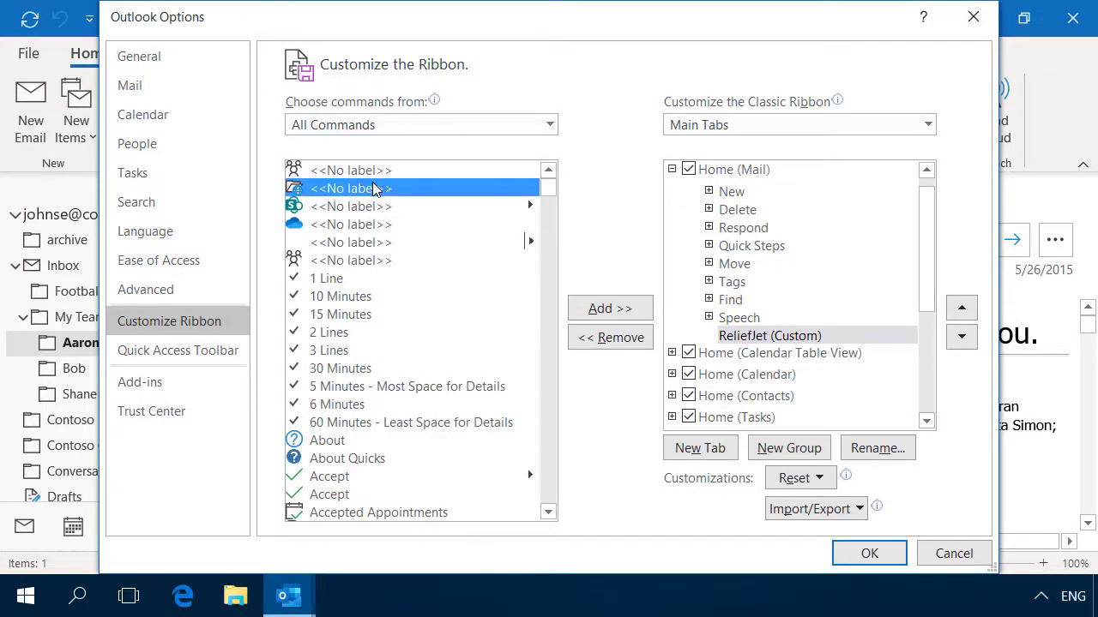
pyautogui.press('m')
pyautogui.press('pagedown')
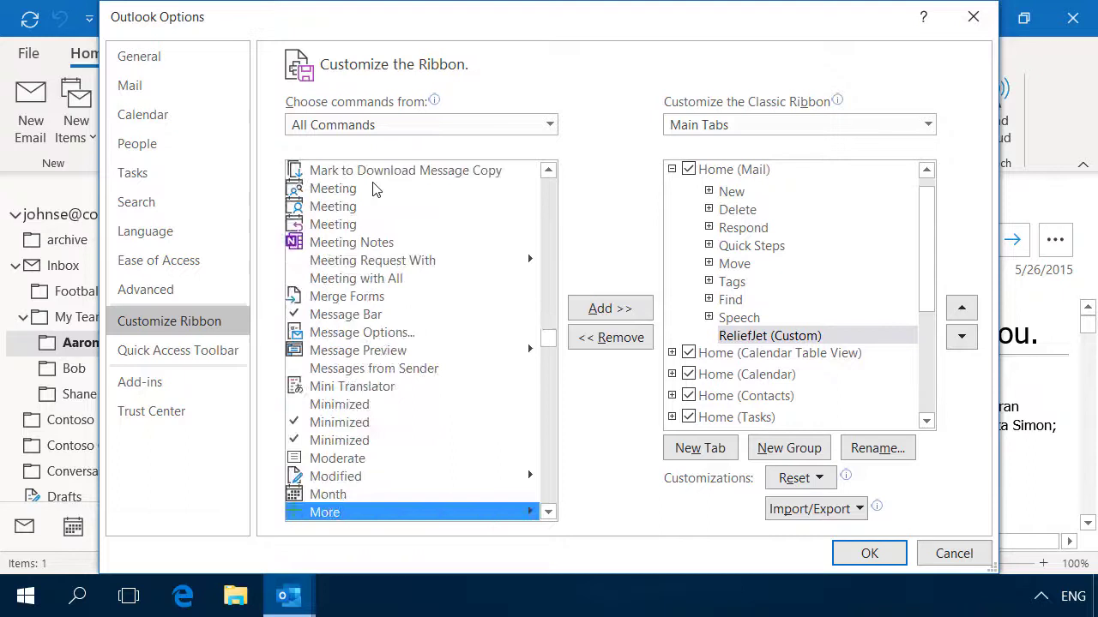
pyautogui.press('pagedown')
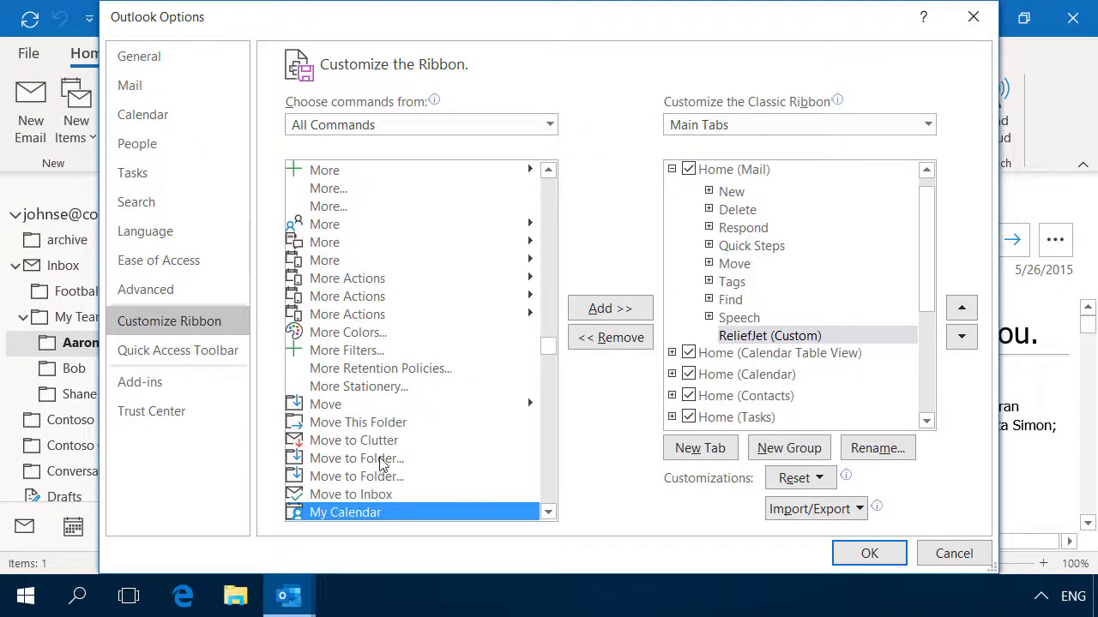
pyautogui.click(384, 460)
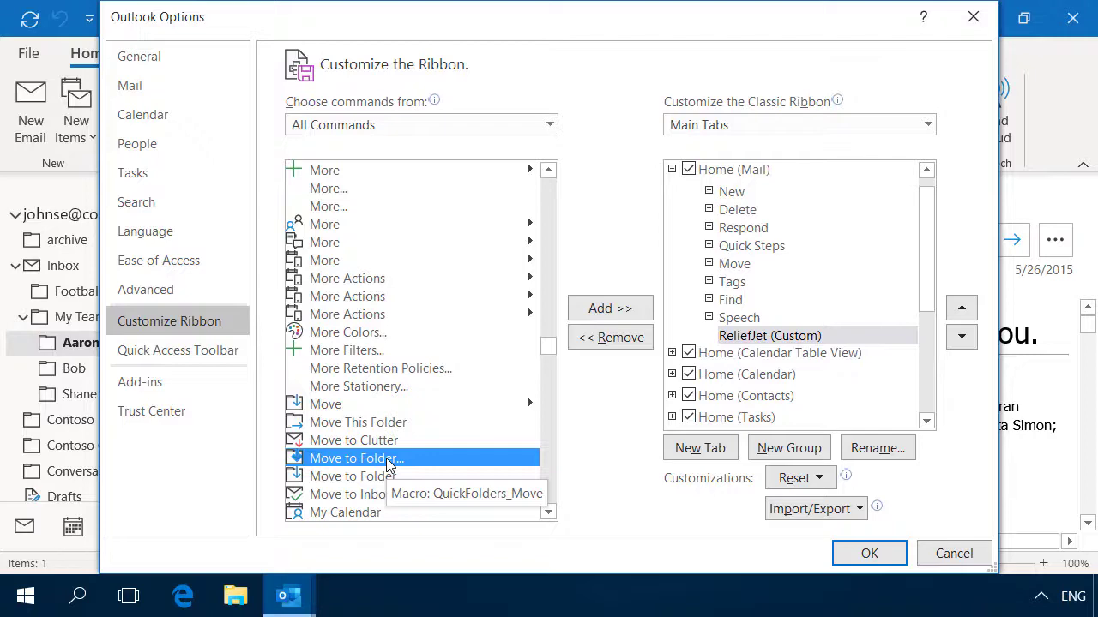
pyautogui.click(602, 310)
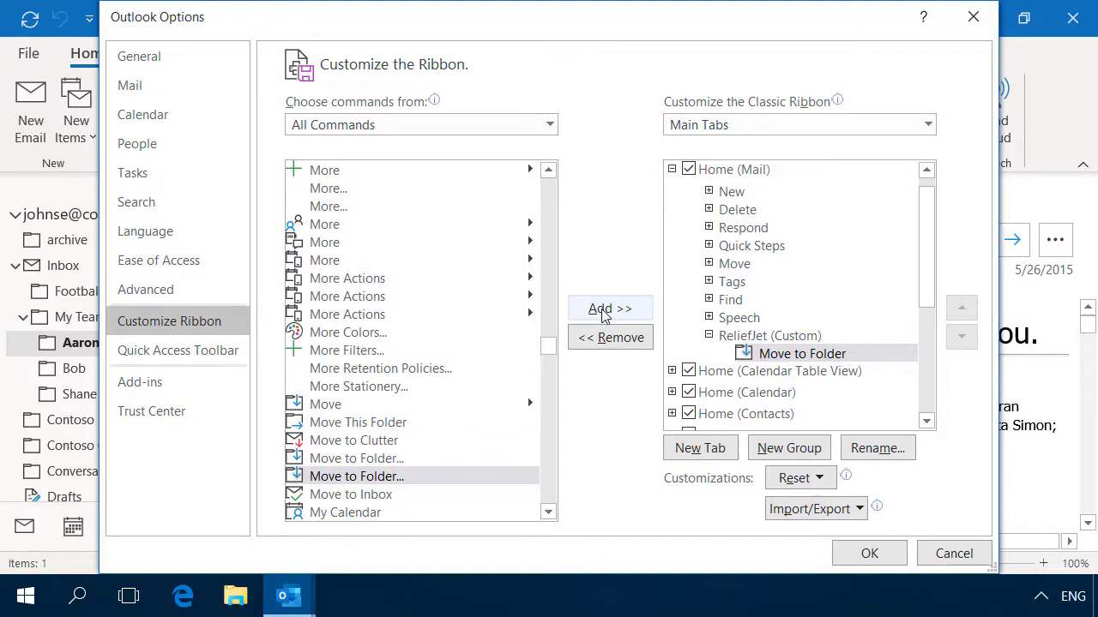
# Step: Save the ribbon change and launch Move to Folder from the new ReliefJet group
pyautogui.click(841, 554)
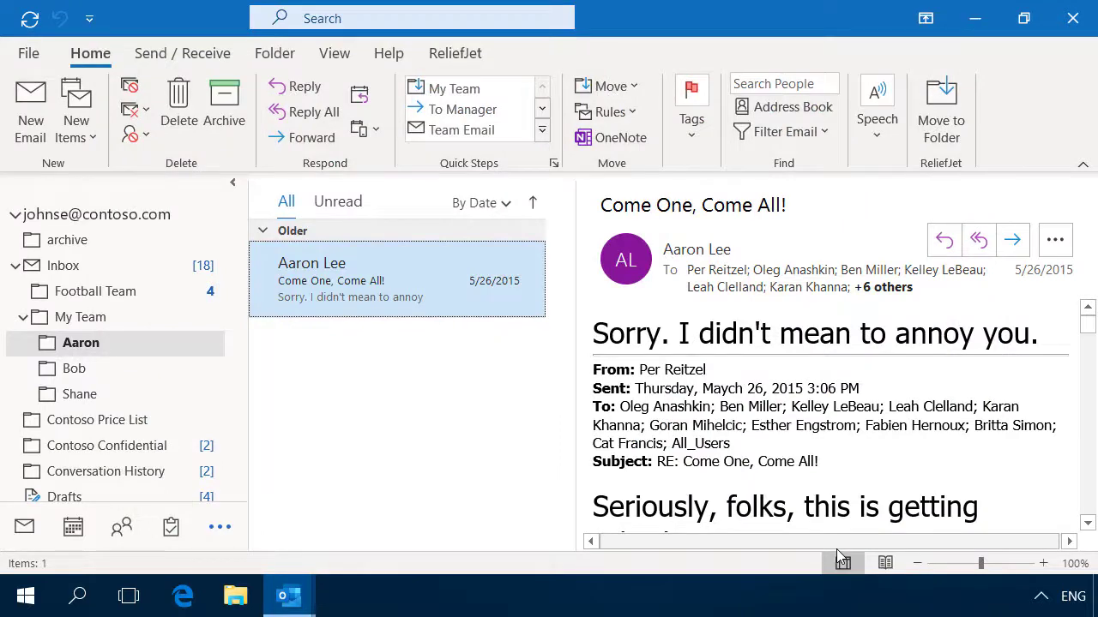
pyautogui.click(943, 137)
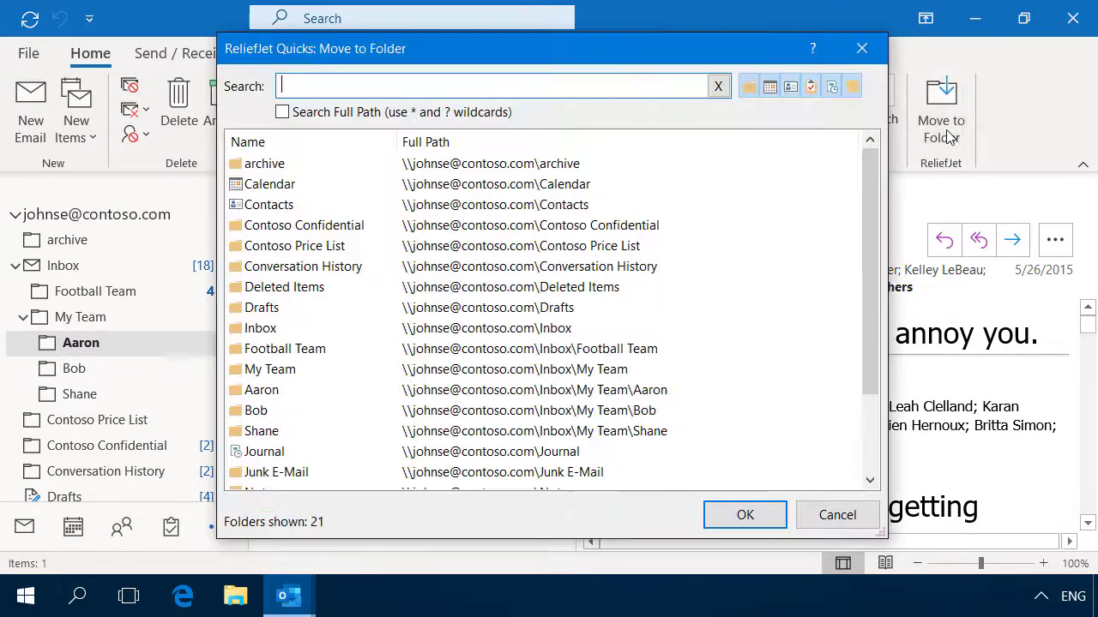